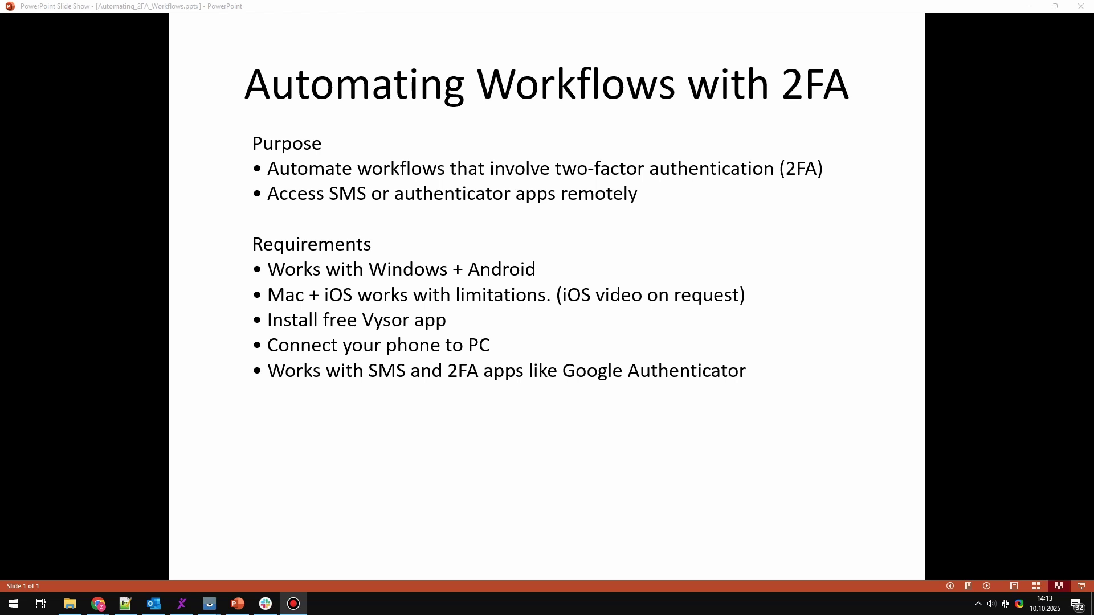
# Reveal the next animation on the Automating Workflows with 2FA slide and refocus the slide show.
pyautogui.press('Right')
pyautogui.click(1036, 6)
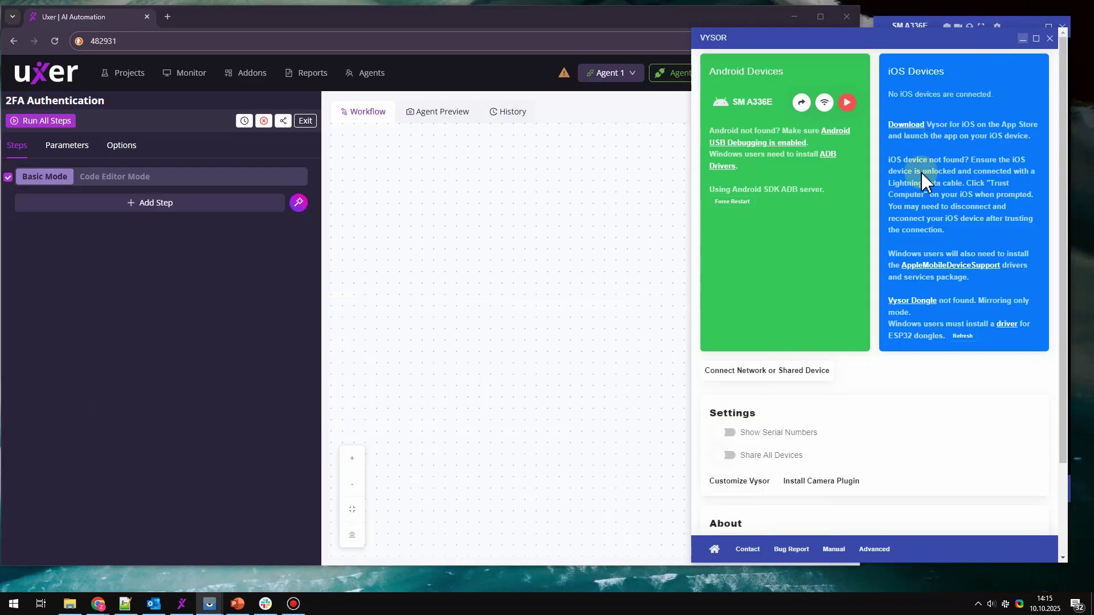
# Minimize the slide show and open the mirrored view of phone SM A336E in Vysor.
pyautogui.click(848, 27)
pyautogui.moveTo(853, 42); pyautogui.dragTo(850, 39)
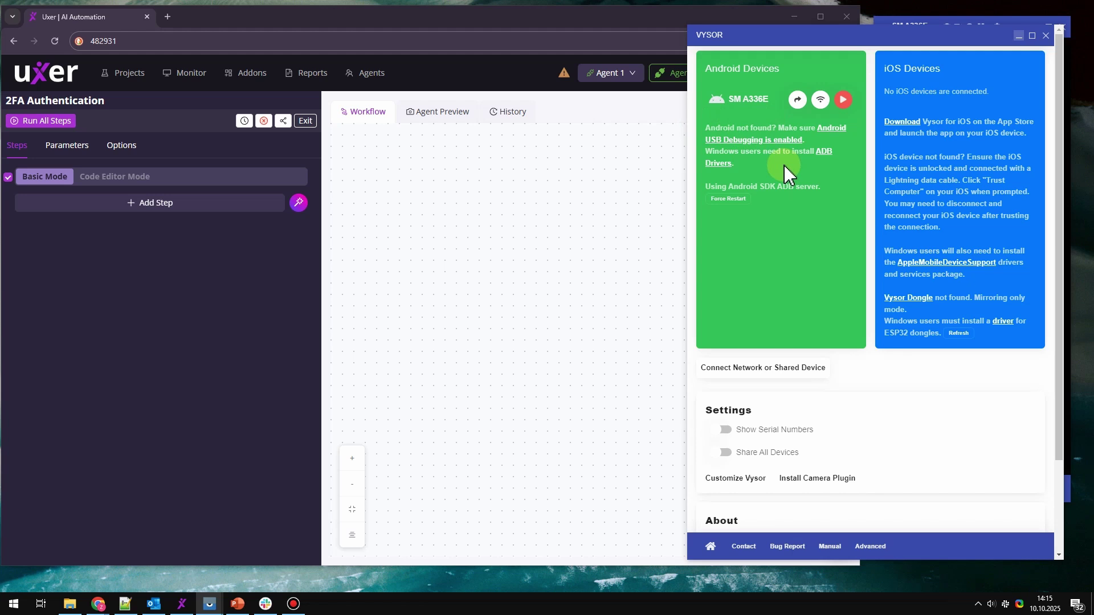
pyautogui.click(844, 101)
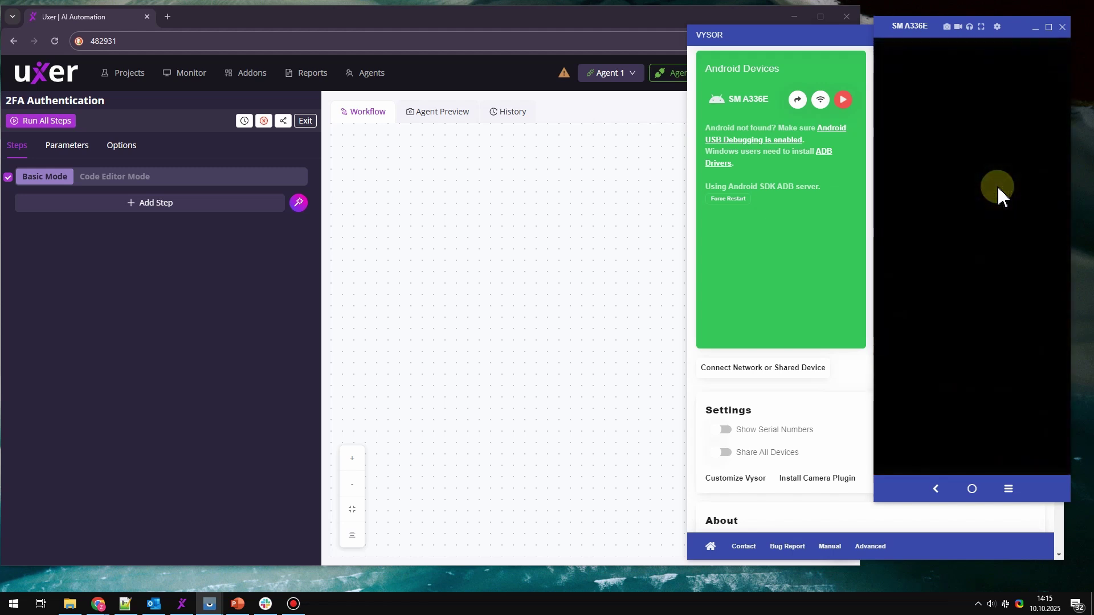
# Unlock the mirrored phone, open the verification-code SMS in Messages, and bring Uxer forward.
pyautogui.click(997, 189)
pyautogui.doubleClick(998, 189)
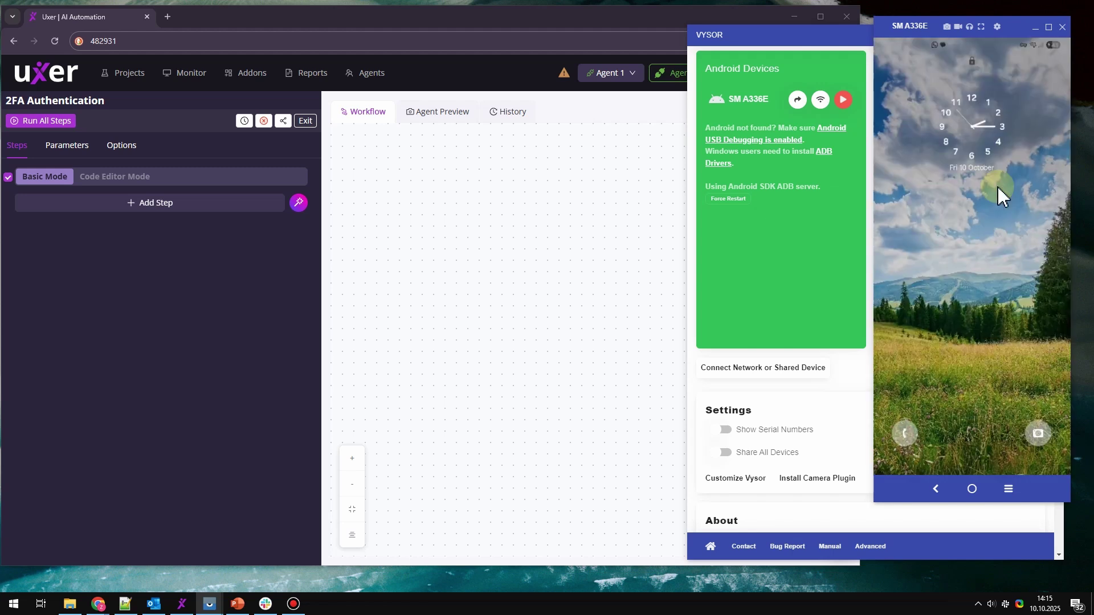
pyautogui.click(998, 188)
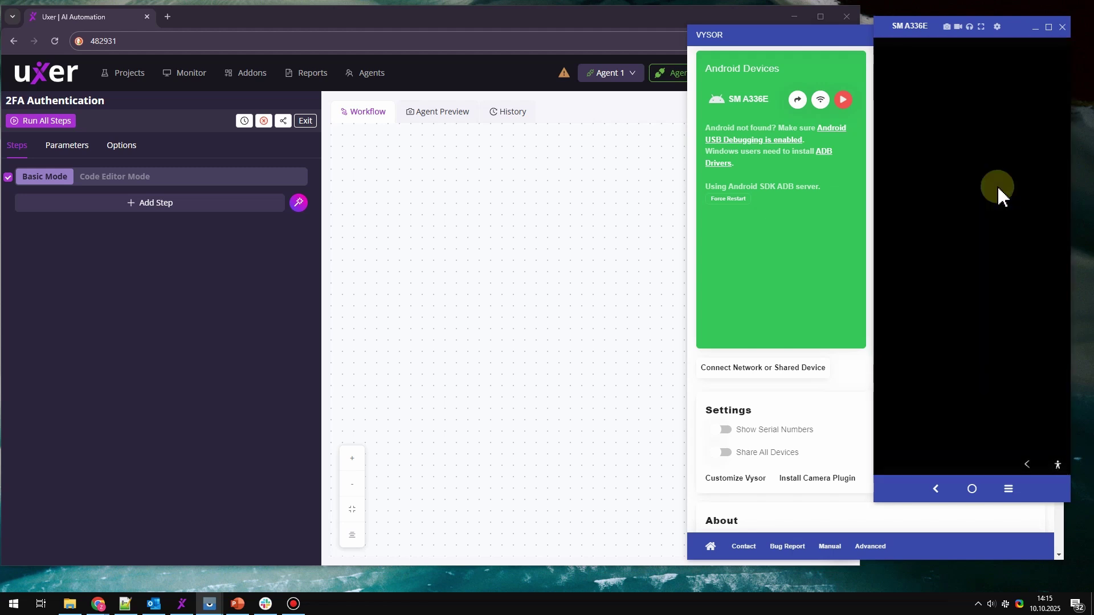
pyautogui.doubleClick(997, 188)
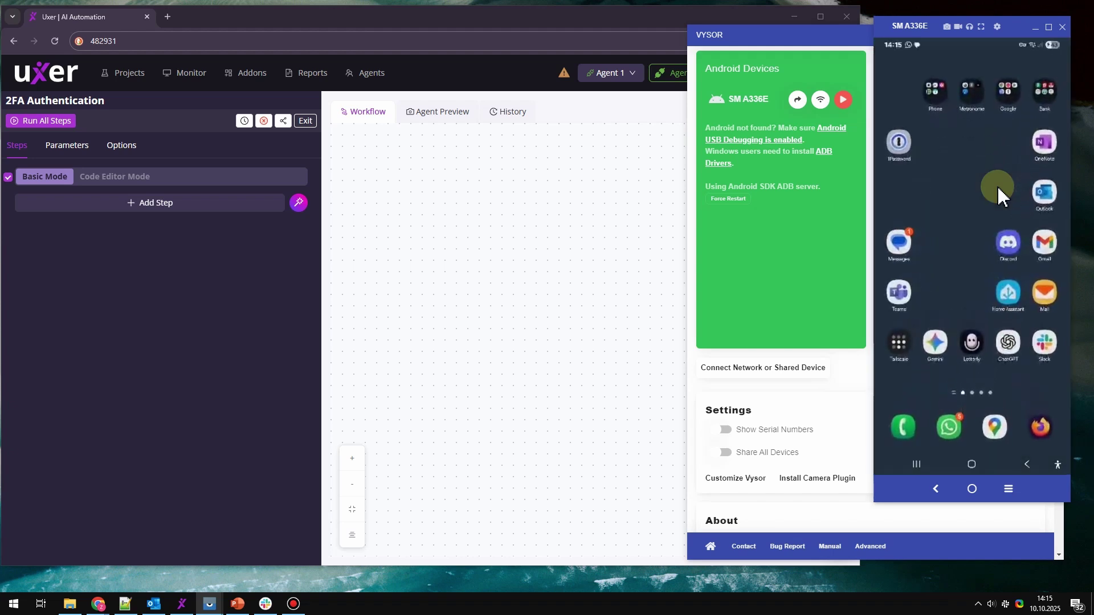
pyautogui.click(896, 246)
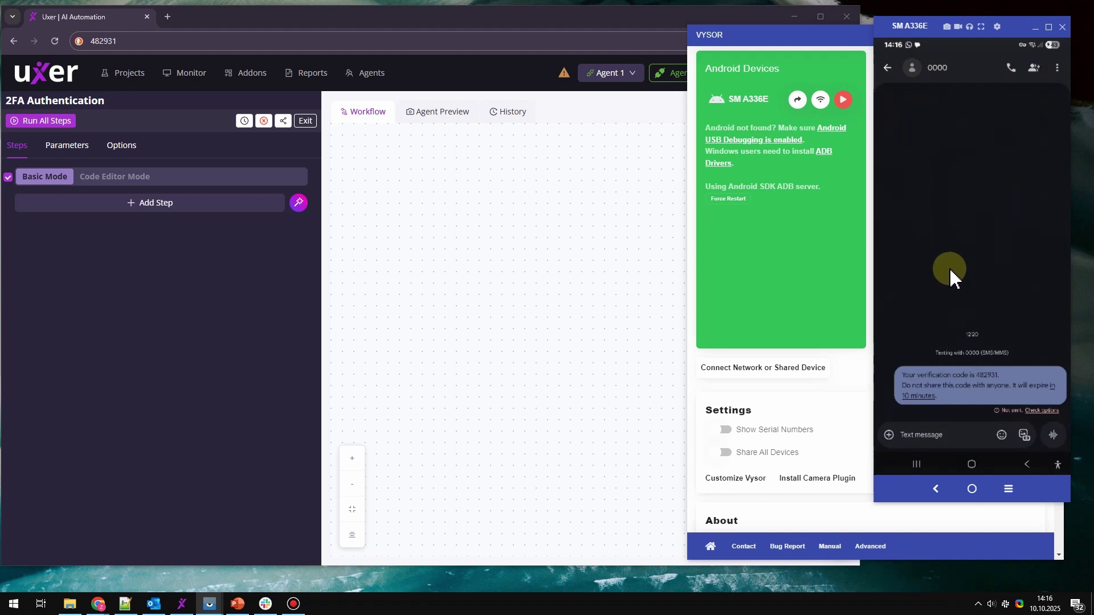
pyautogui.click(574, 277)
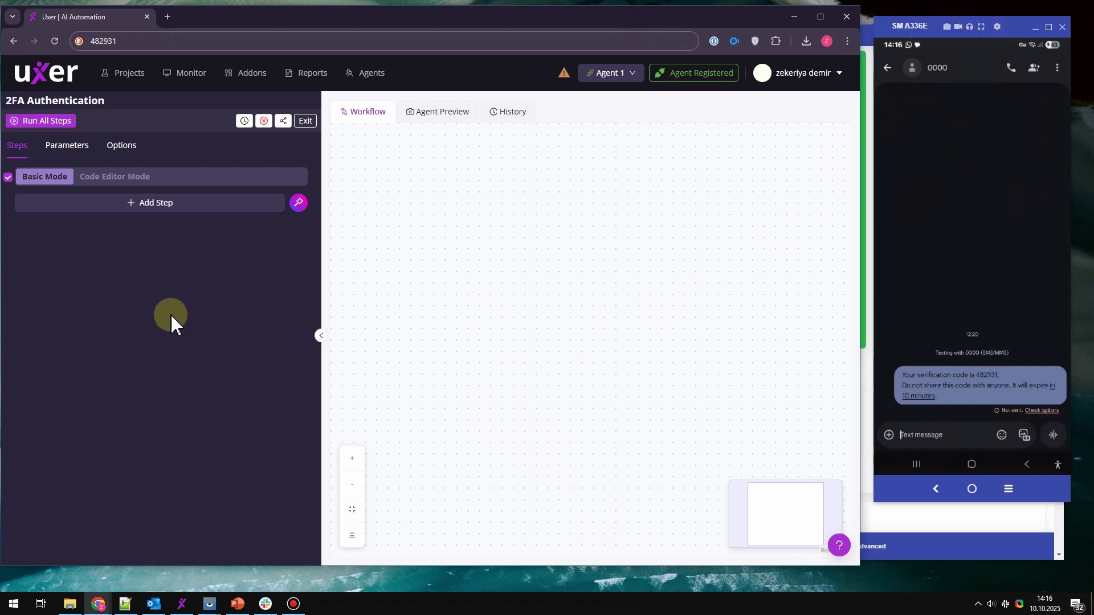
# Add an AskUxer step prompting 'Return me the verification code on the screen', answer in {Response}.
pyautogui.click(70, 290)
pyautogui.click(143, 206)
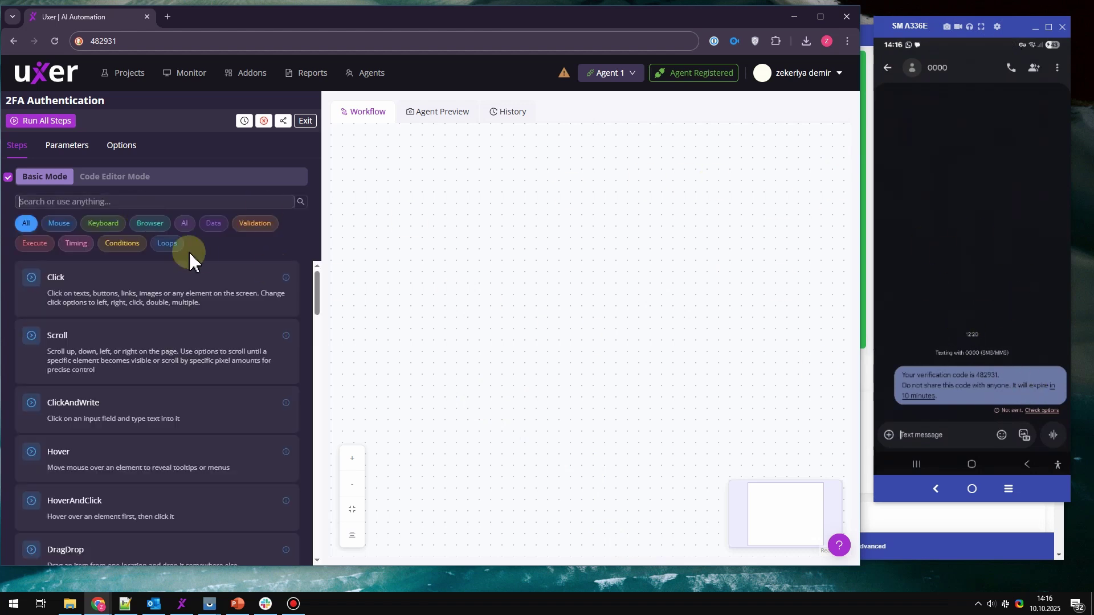
pyautogui.click(184, 224)
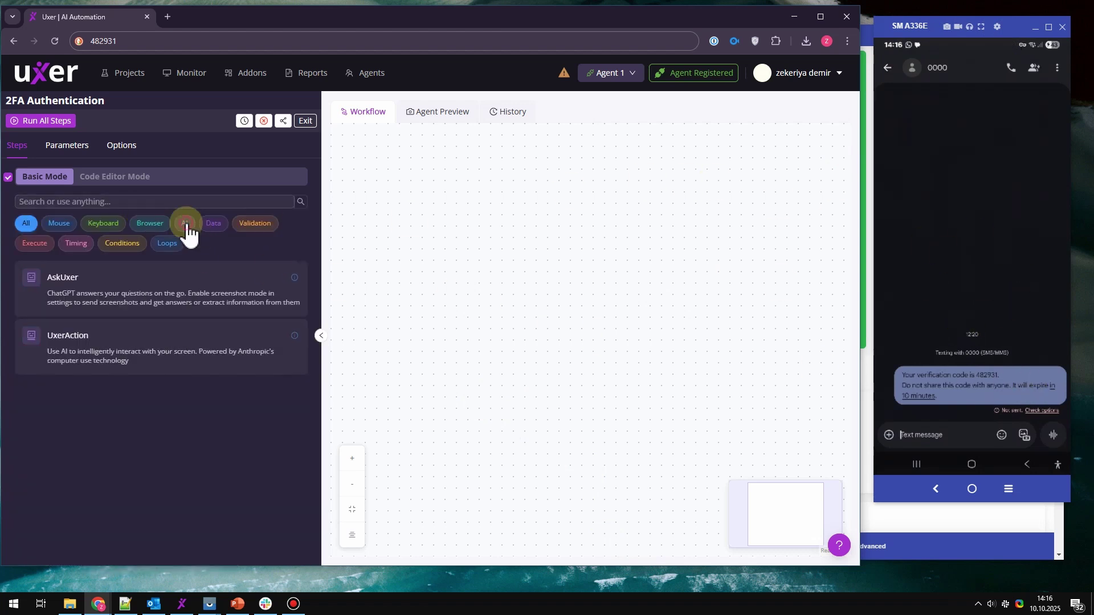
pyautogui.click(123, 287)
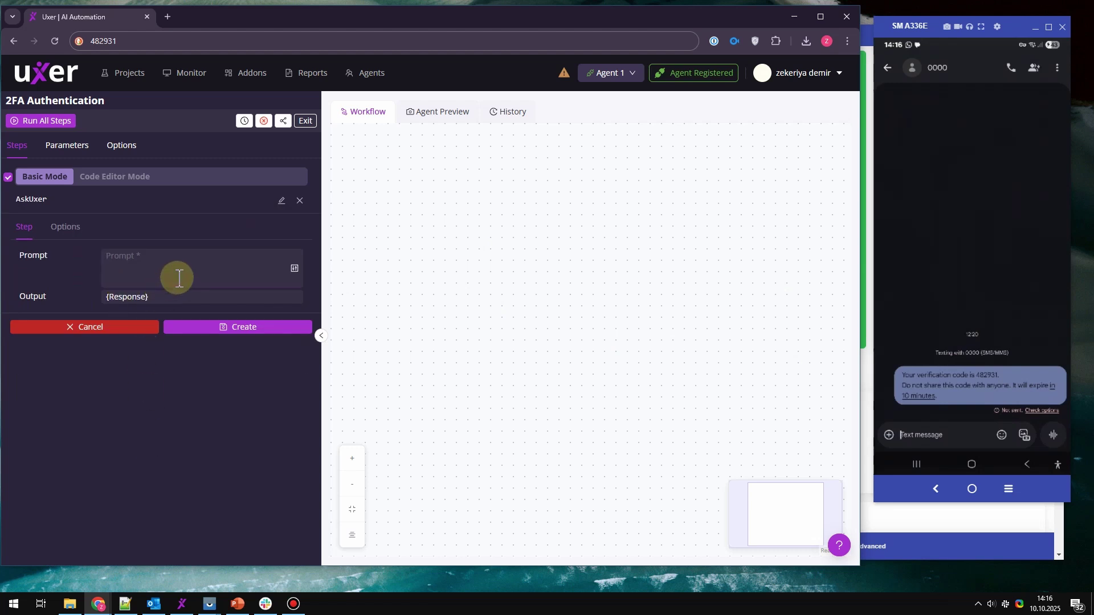
pyautogui.write('Return me the verification co')
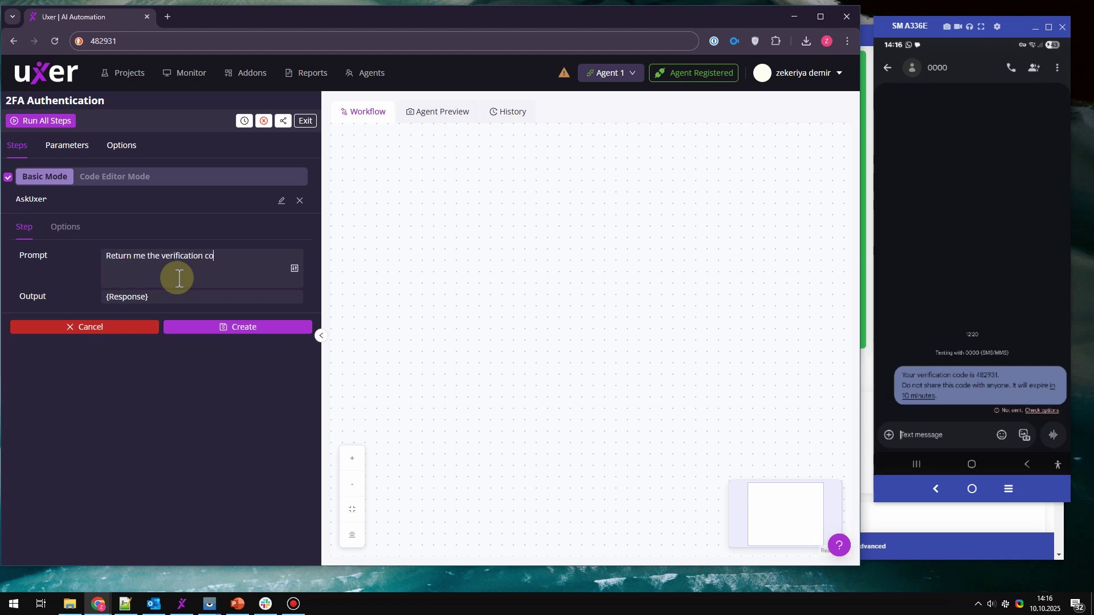
pyautogui.write('de on the screen')
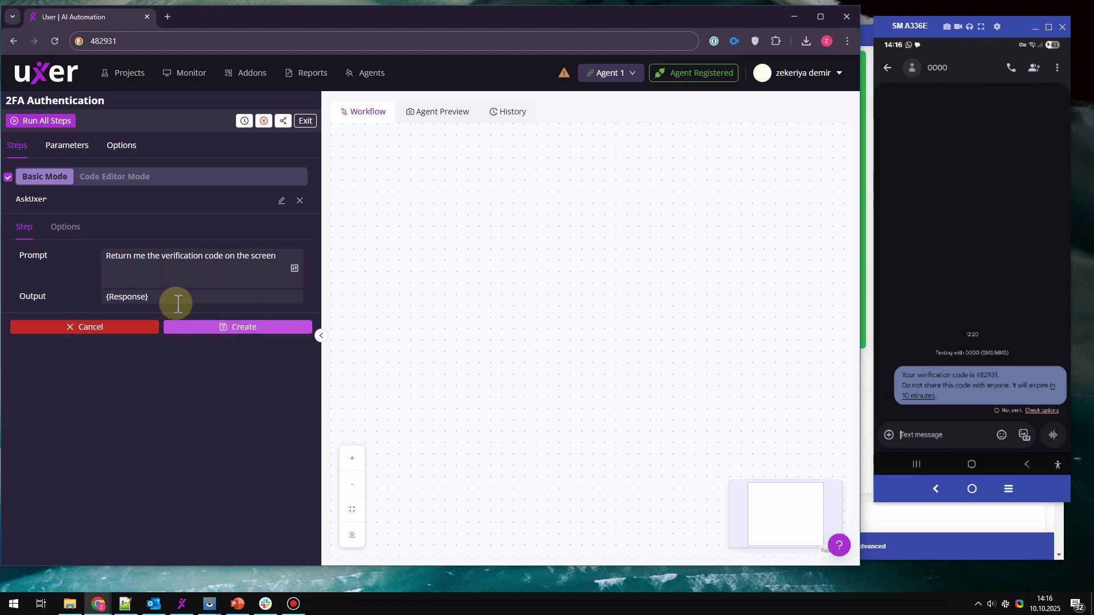
pyautogui.click(258, 328)
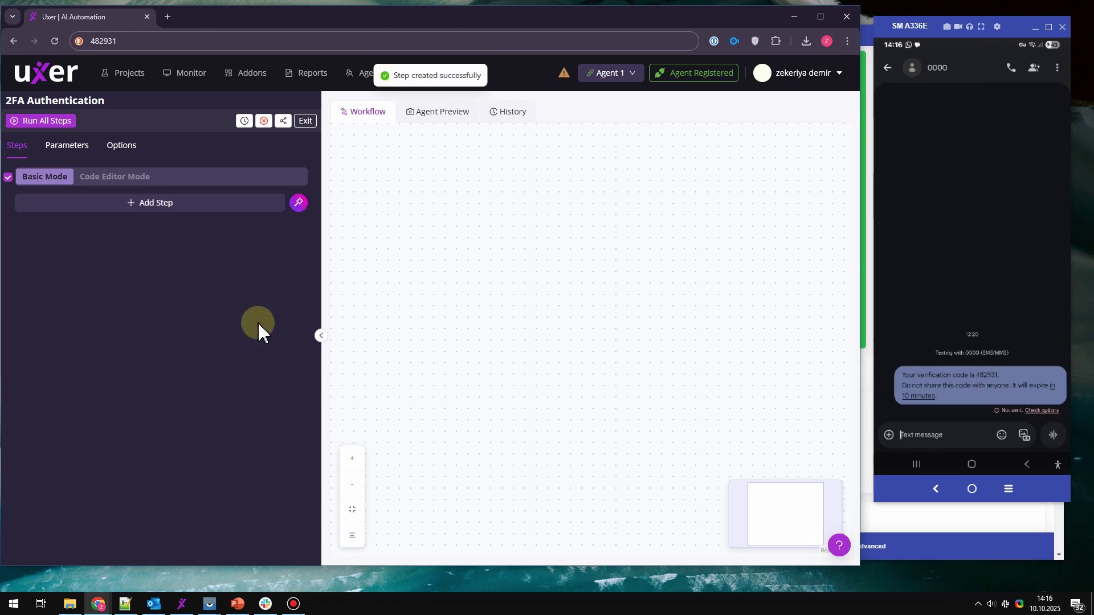
pyautogui.click(68, 205)
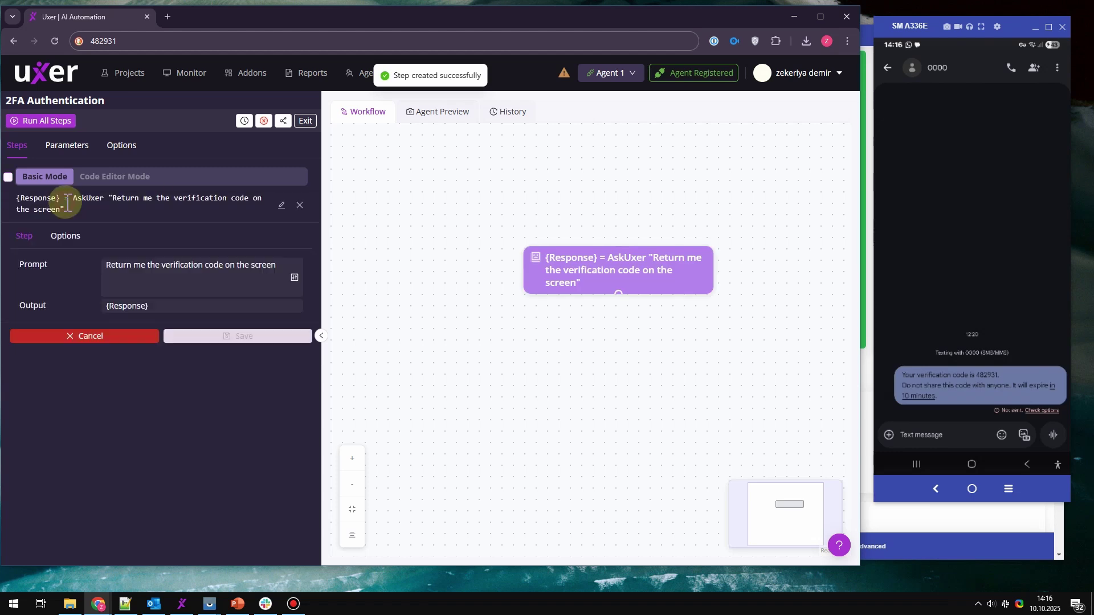
# Set the AskUxer step's Attach Screenshot to Prompt option to True and save it.
pyautogui.click(60, 239)
pyautogui.scroll(-2, 117, 415)
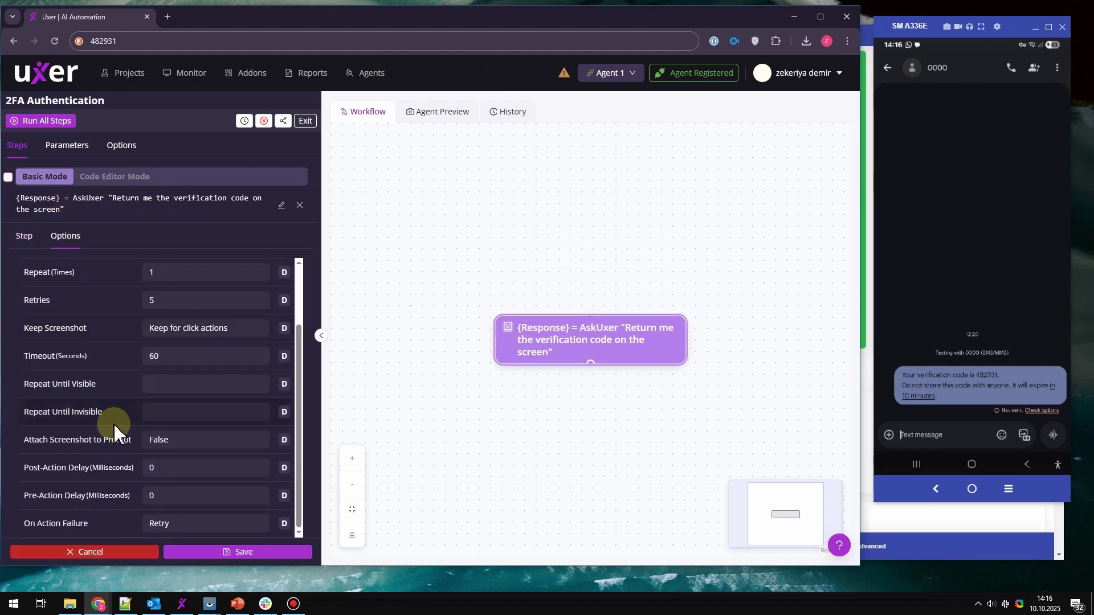
pyautogui.click(207, 446)
pyautogui.click(186, 461)
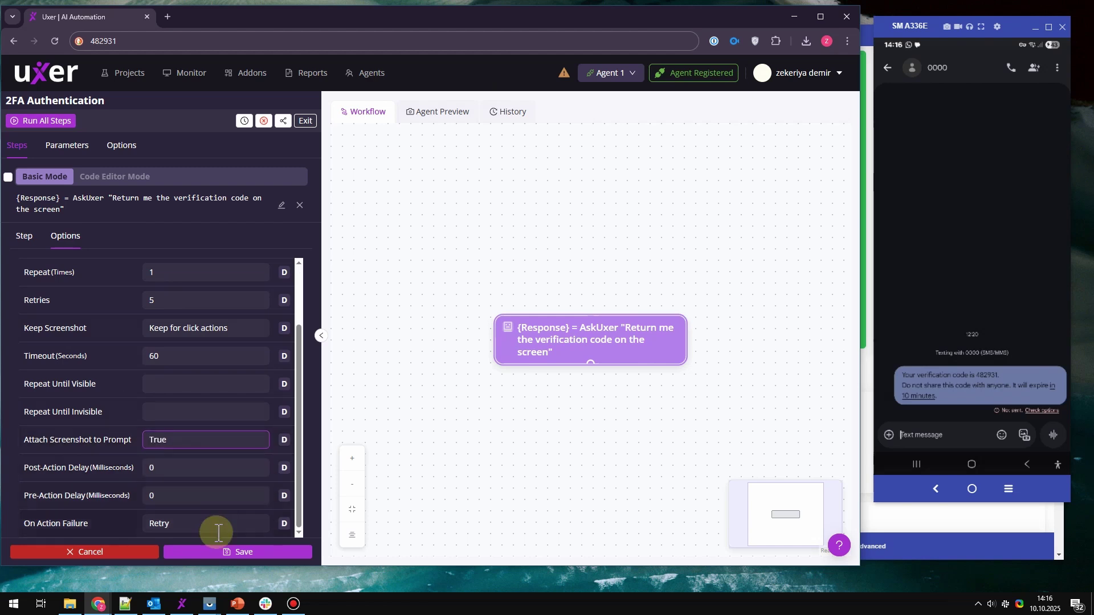
pyautogui.click(236, 552)
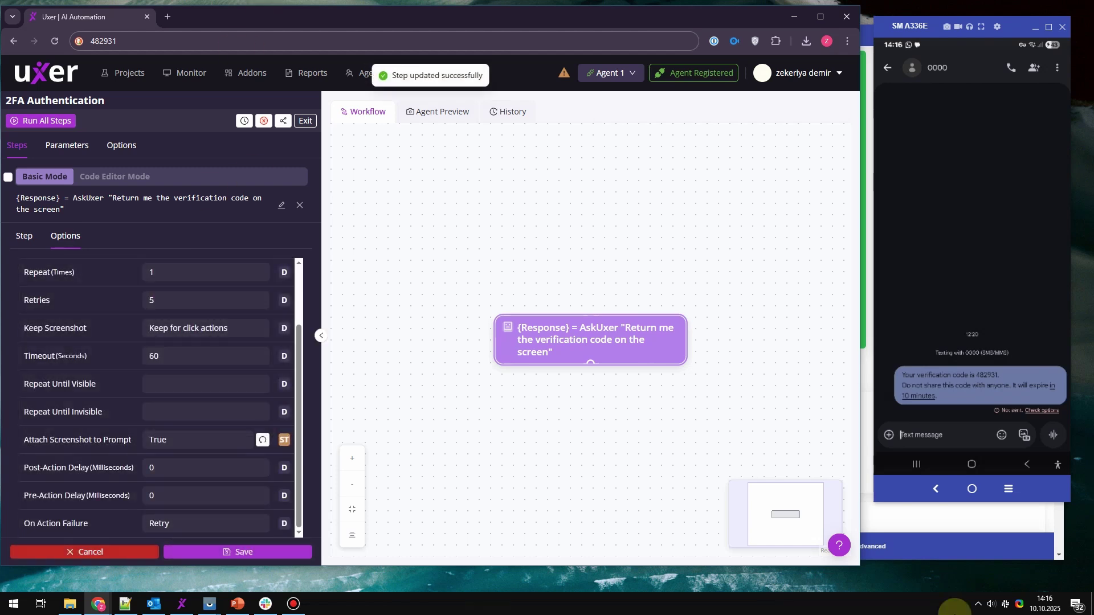
pyautogui.click(1012, 282)
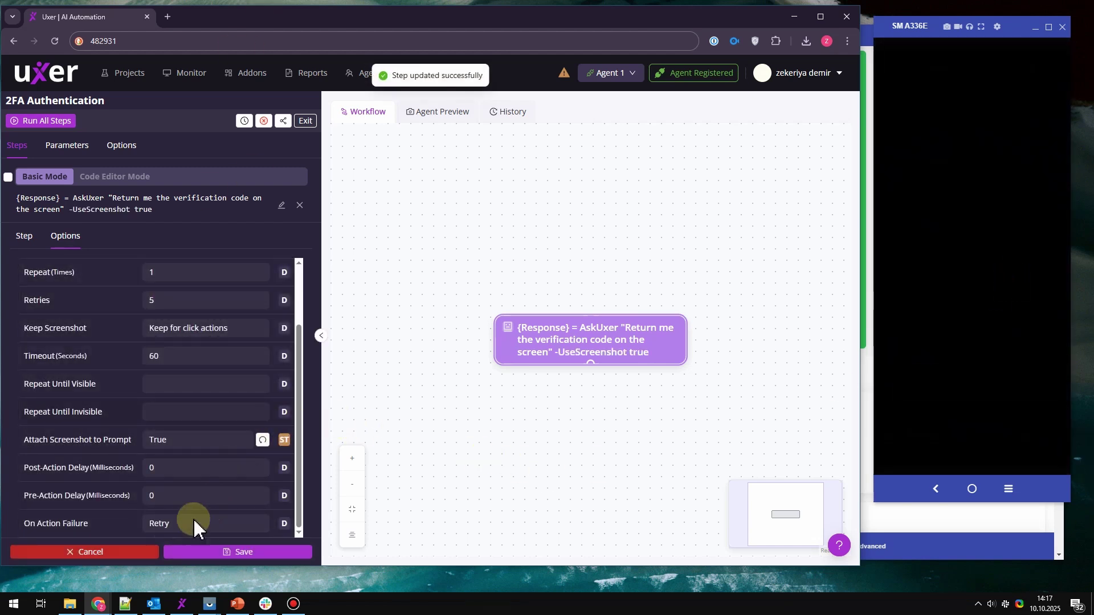
pyautogui.click(118, 552)
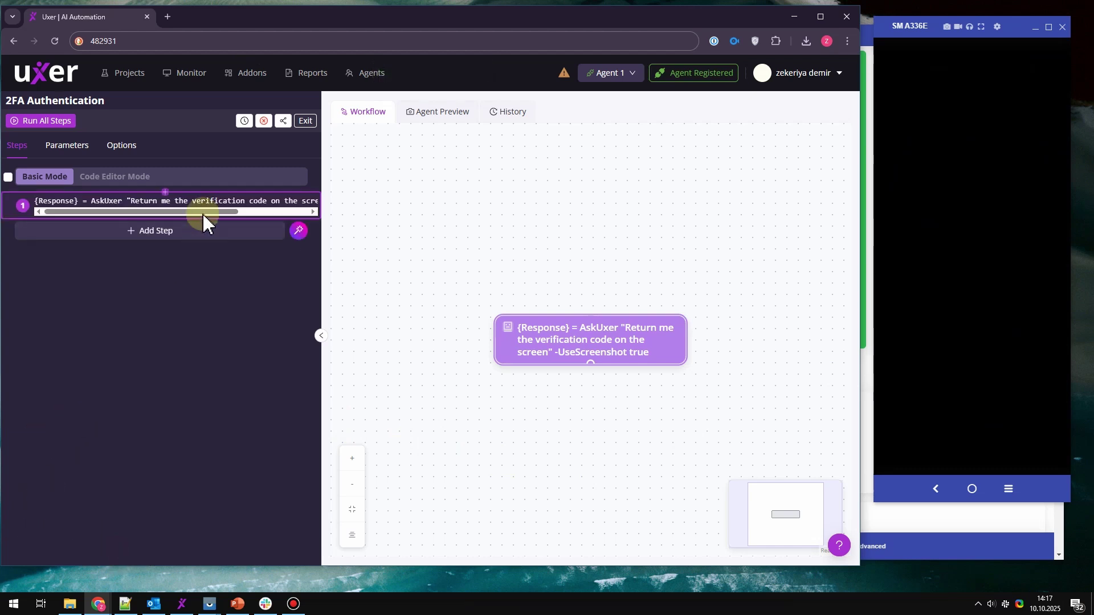
# Wake the mirrored phone so the verification-code message is visible.
pyautogui.click(873, 240)
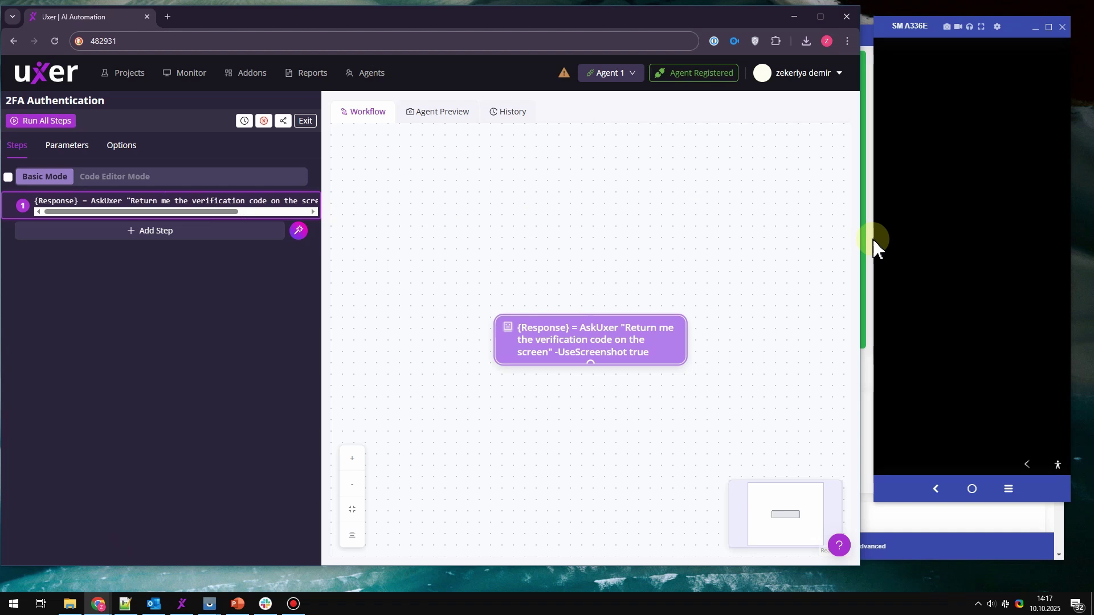
pyautogui.click(873, 239)
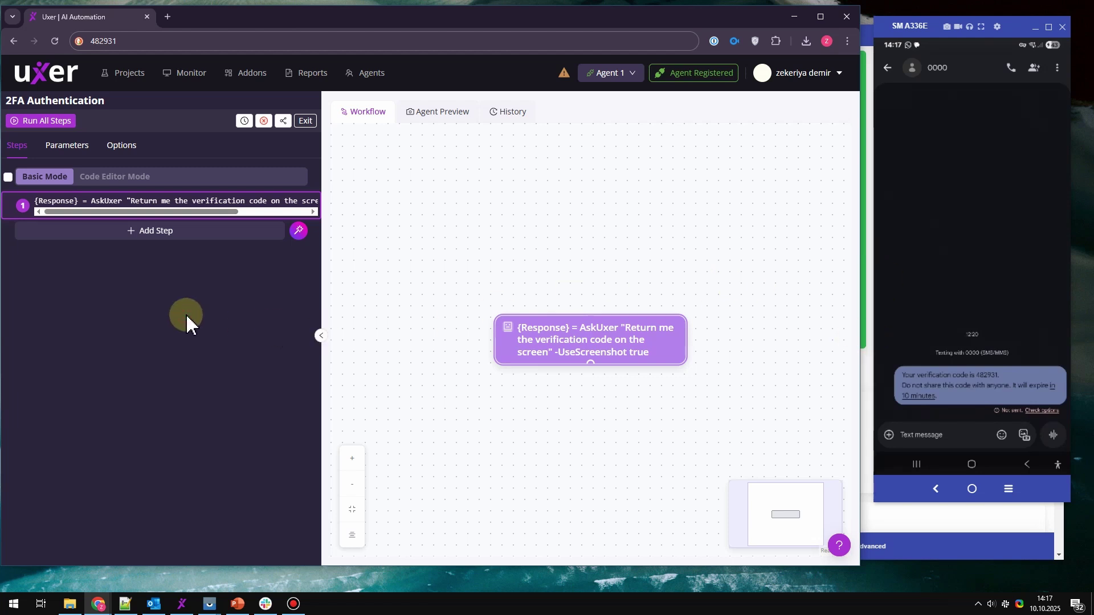
pyautogui.click(171, 233)
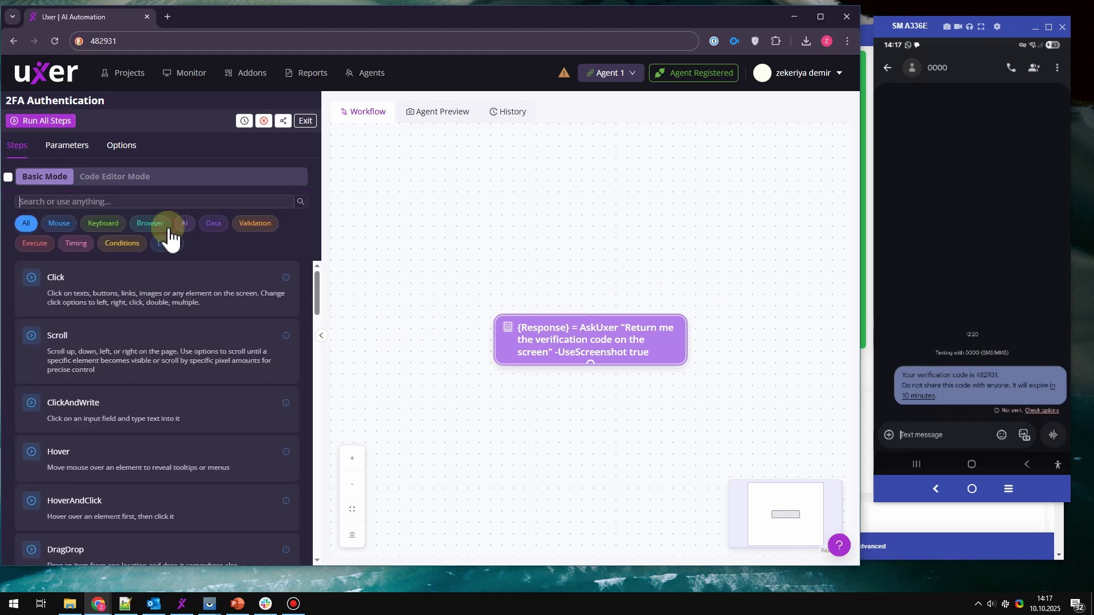
# Close the step-type list and clear the old code from the browser address bar.
pyautogui.click(400, 227)
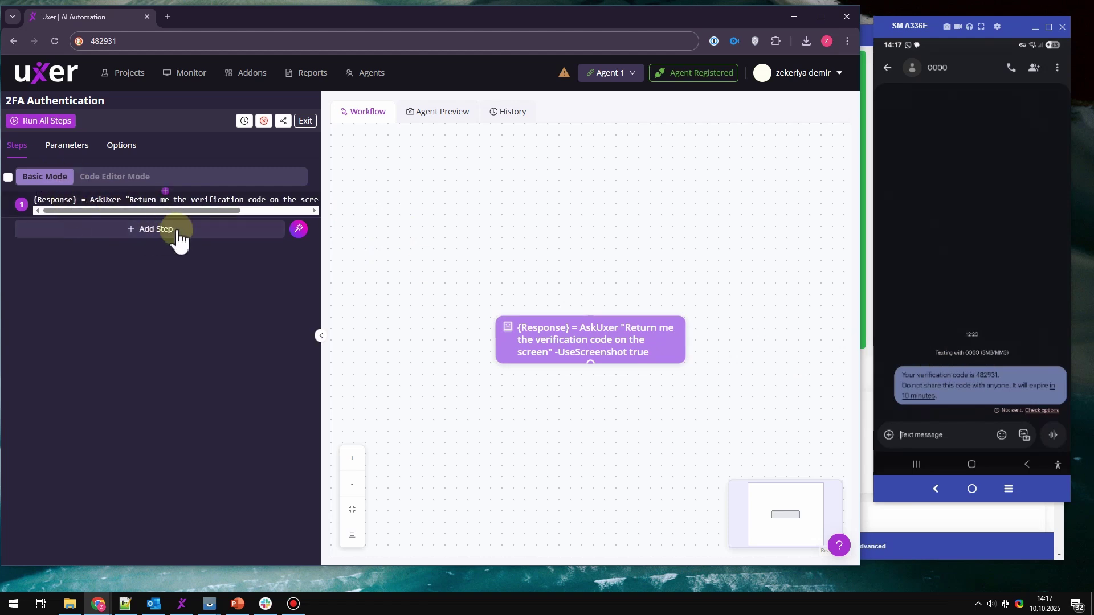
pyautogui.click(137, 39)
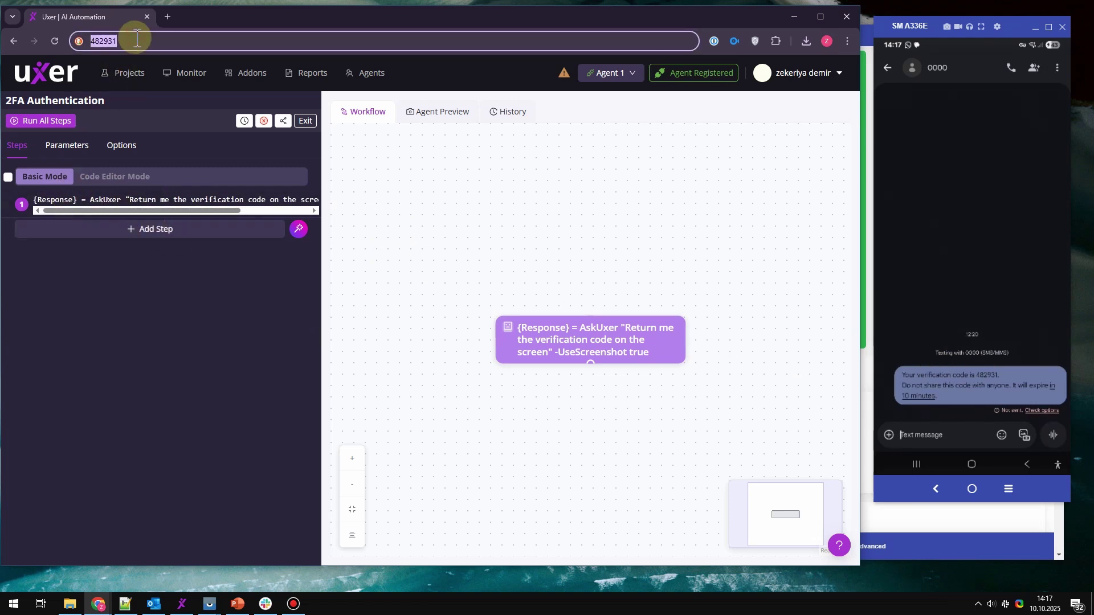
pyautogui.press('BackSpace')
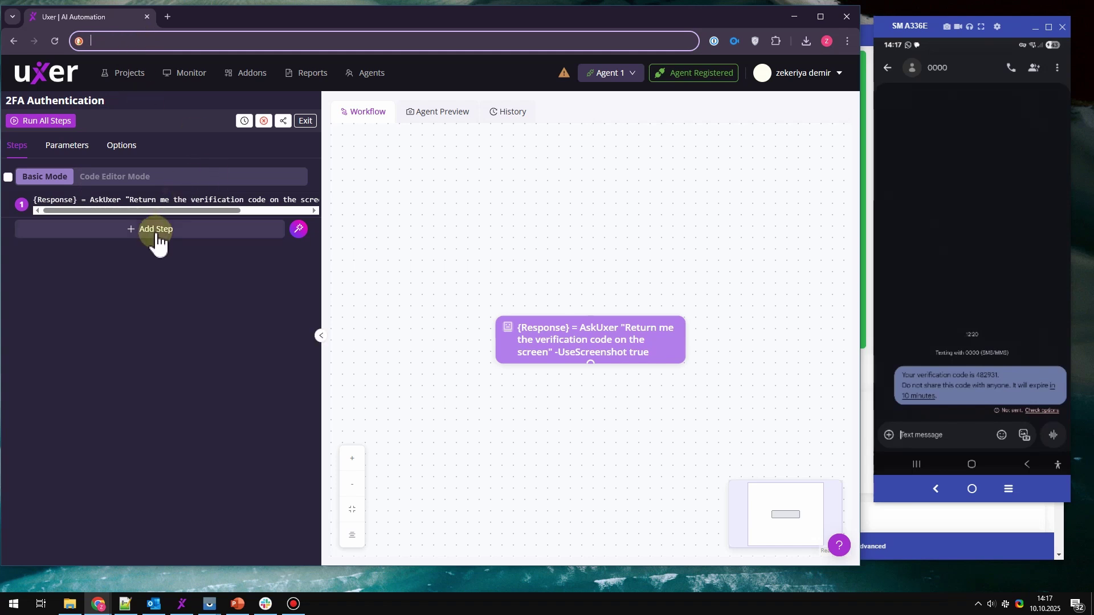
# Add a Keyboard SendKeys step sending Left Control after the AskUxer step.
pyautogui.click(153, 228)
pyautogui.click(103, 223)
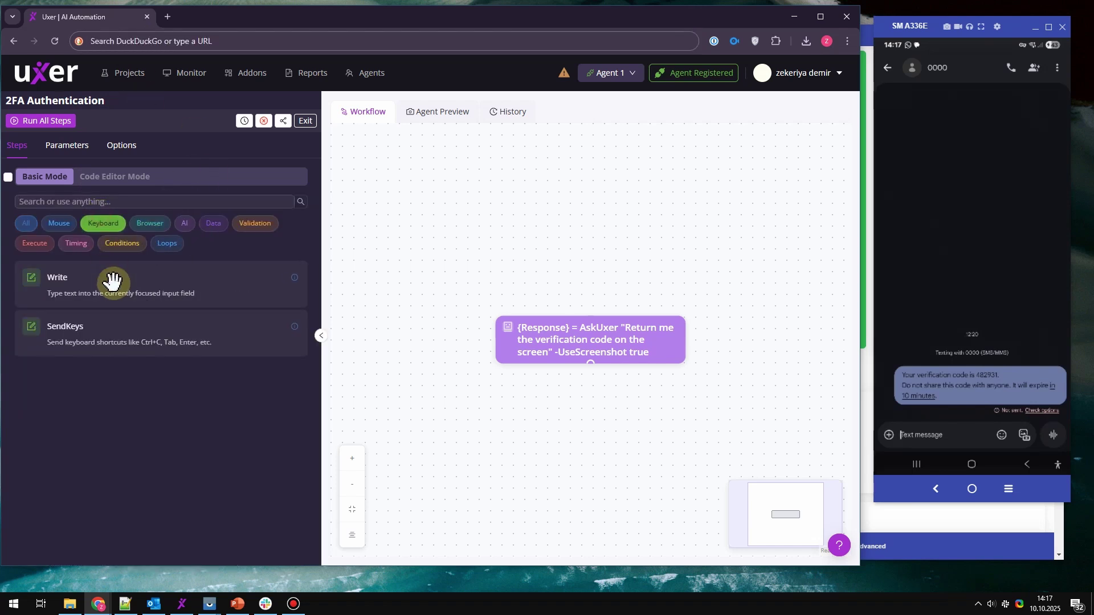
pyautogui.click(110, 346)
pyautogui.click(137, 256)
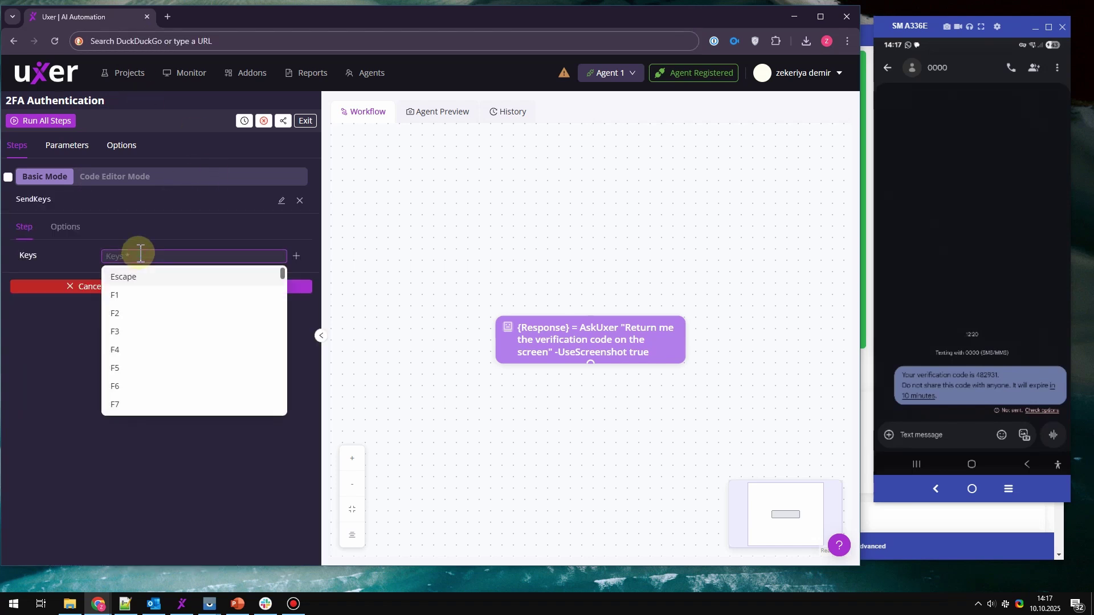
pyautogui.write('cont')
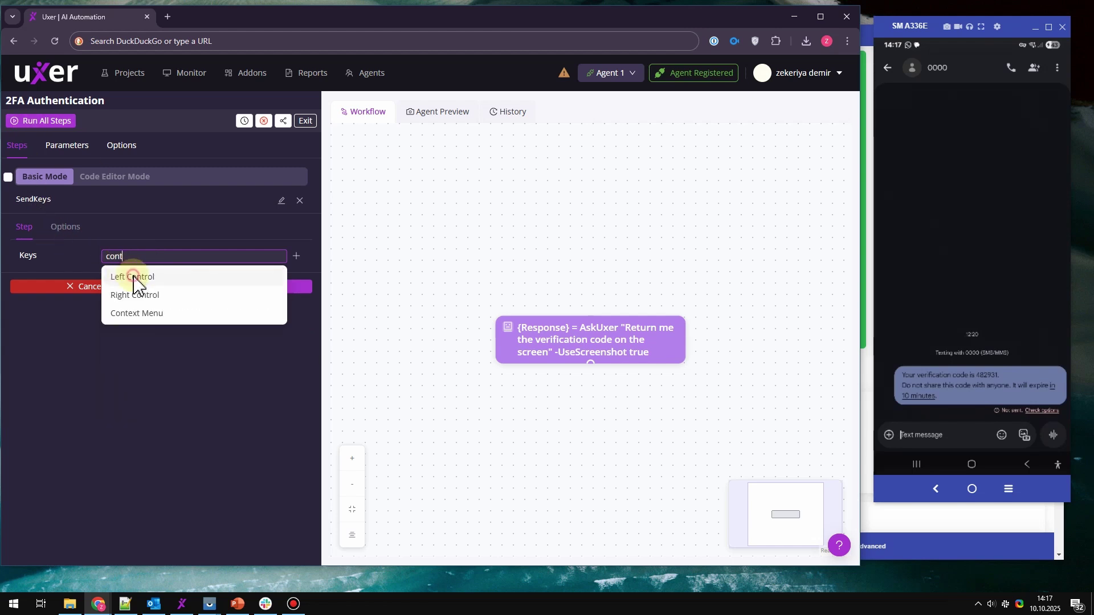
pyautogui.click(134, 278)
pyautogui.click(186, 286)
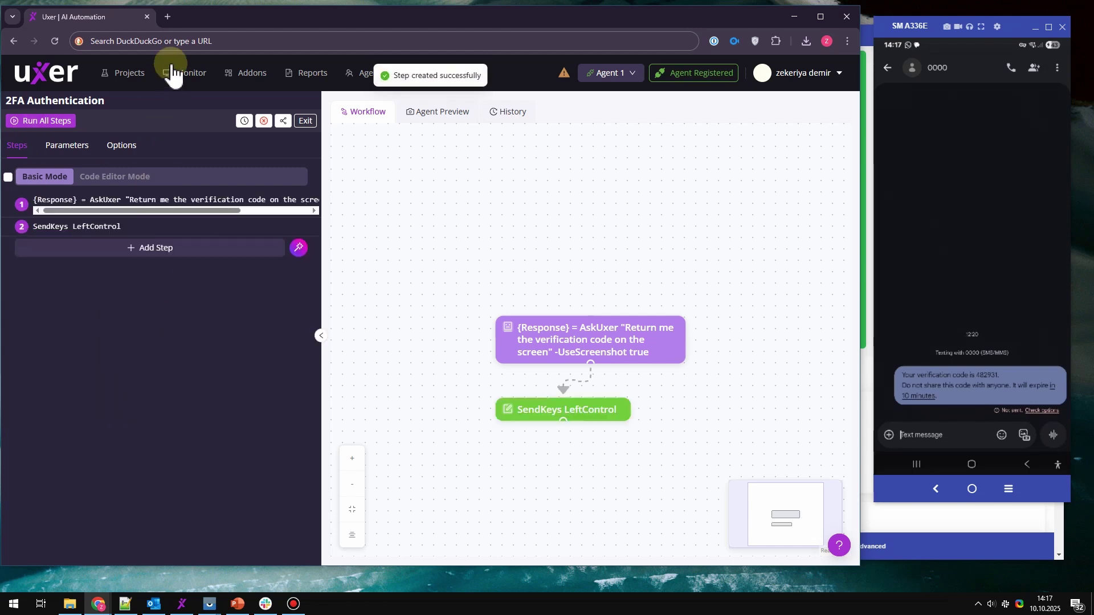
# Add Letter L to step 2 so it sends Left Control + L, then test-run only that step.
pyautogui.click(125, 228)
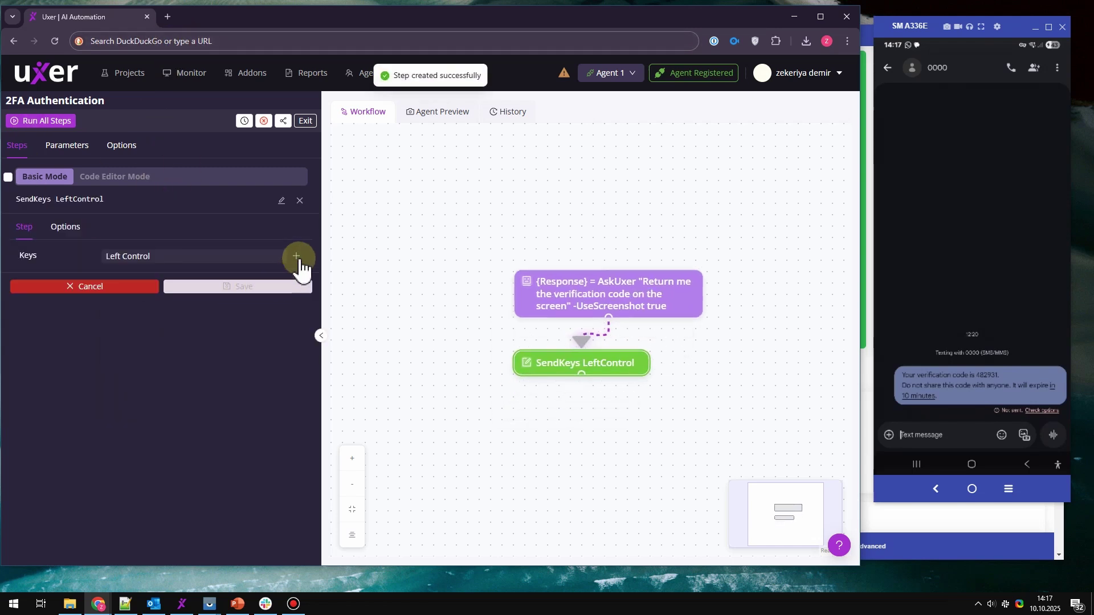
pyautogui.click(297, 257)
pyautogui.click(202, 273)
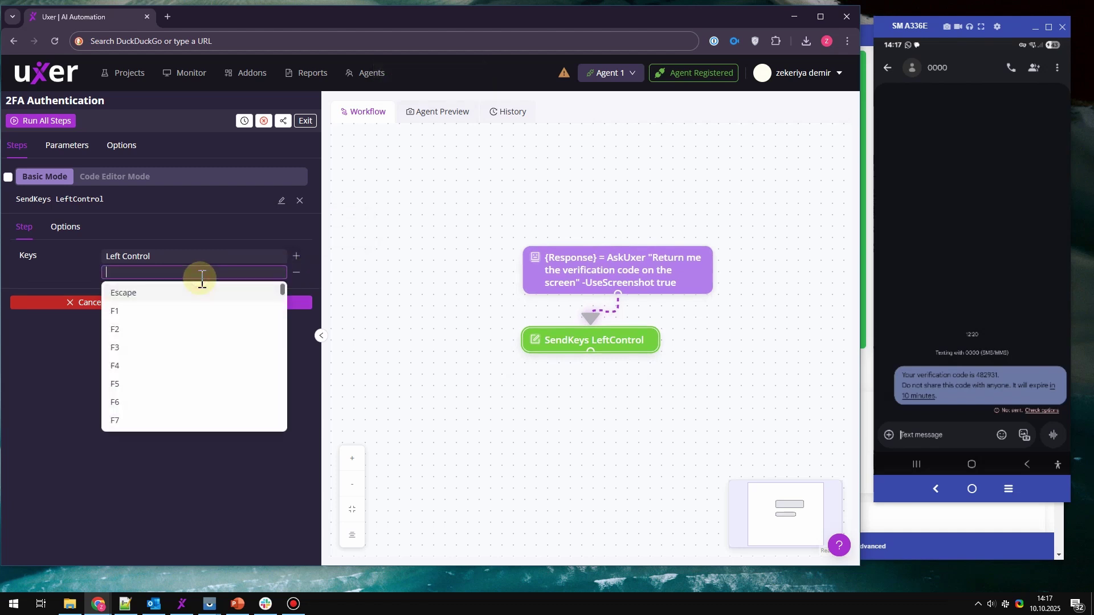
pyautogui.write('letter')
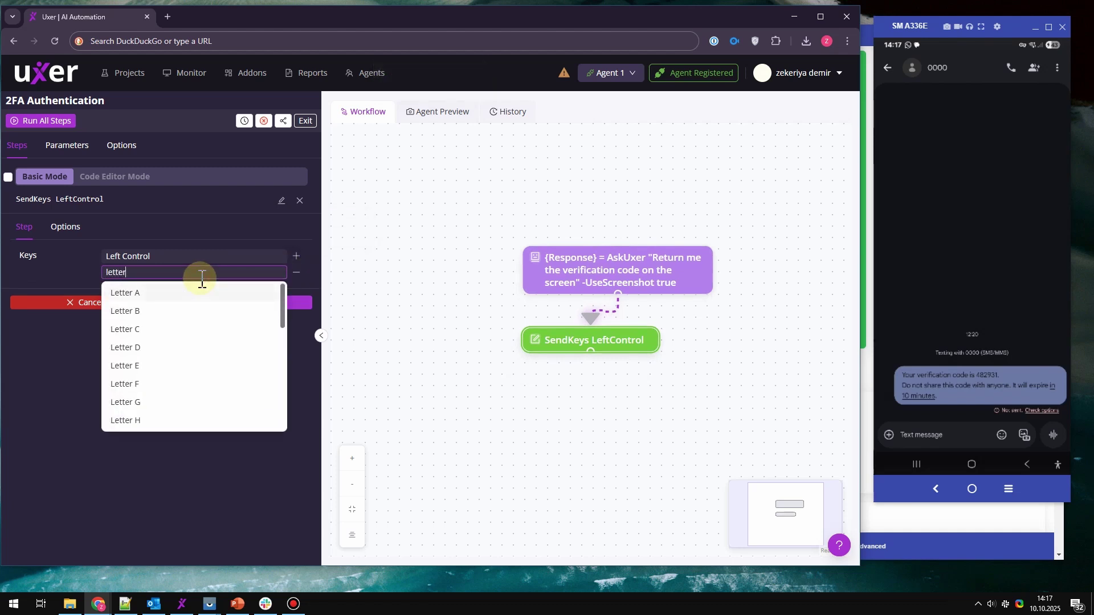
pyautogui.scroll(-2, 215, 336)
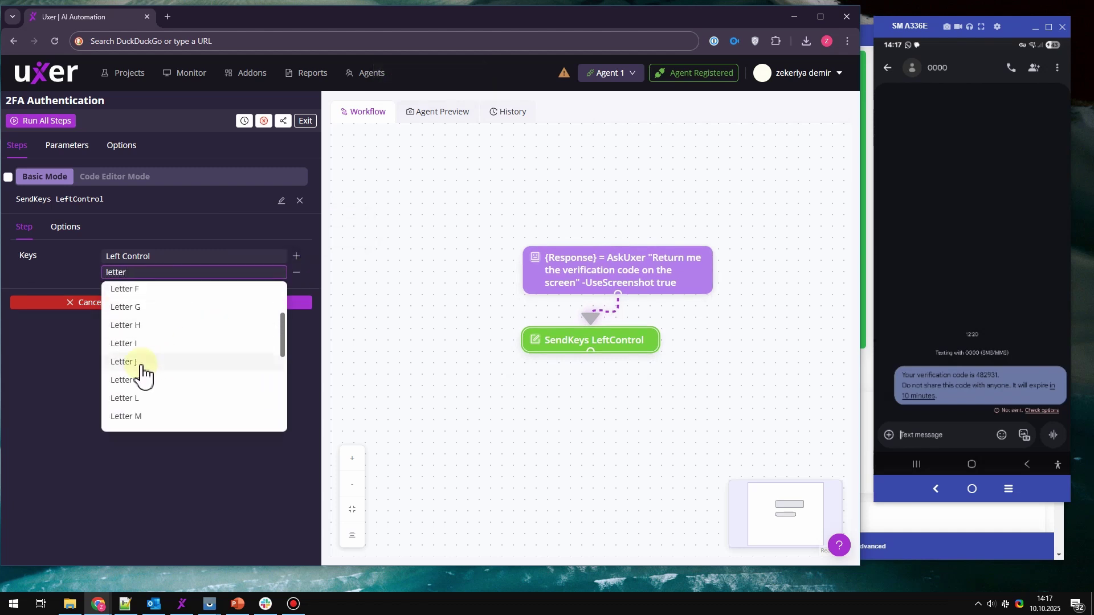
pyautogui.click(142, 399)
pyautogui.click(242, 303)
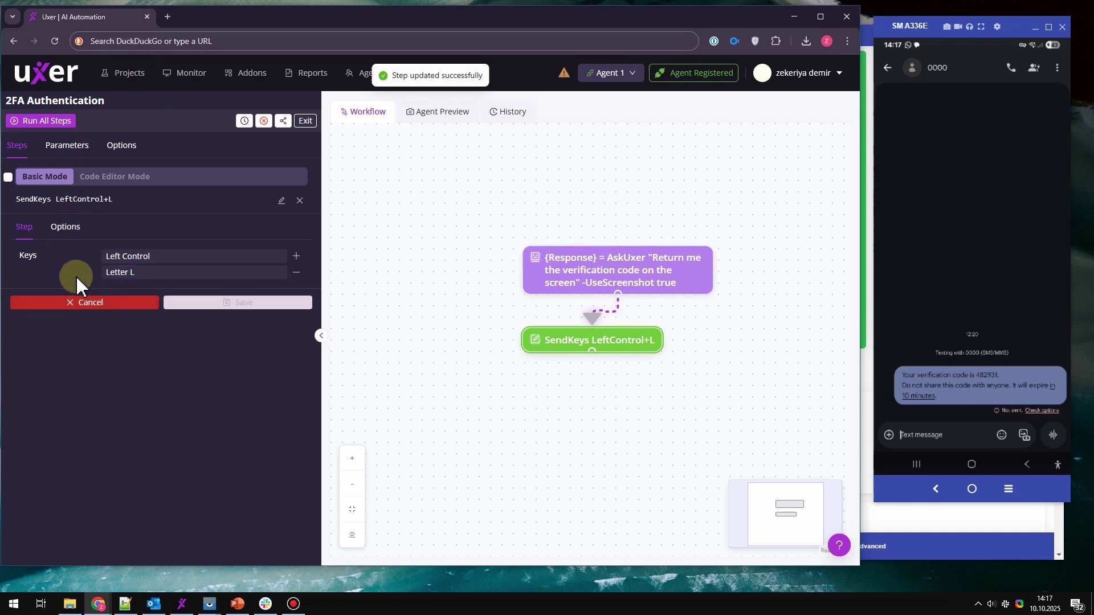
pyautogui.click(80, 310)
pyautogui.click(9, 228)
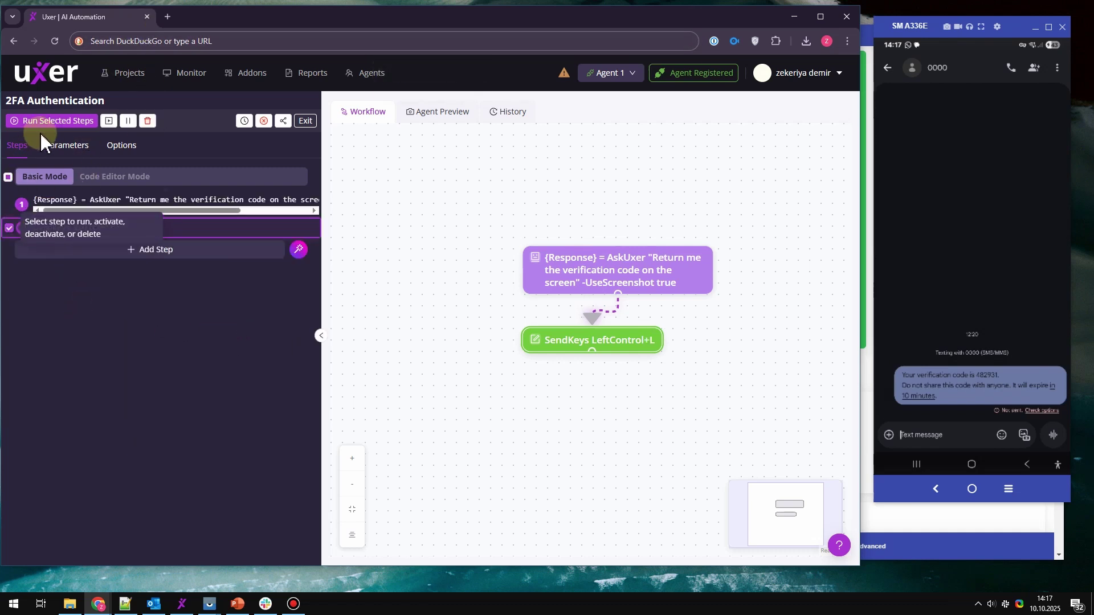
pyautogui.click(68, 121)
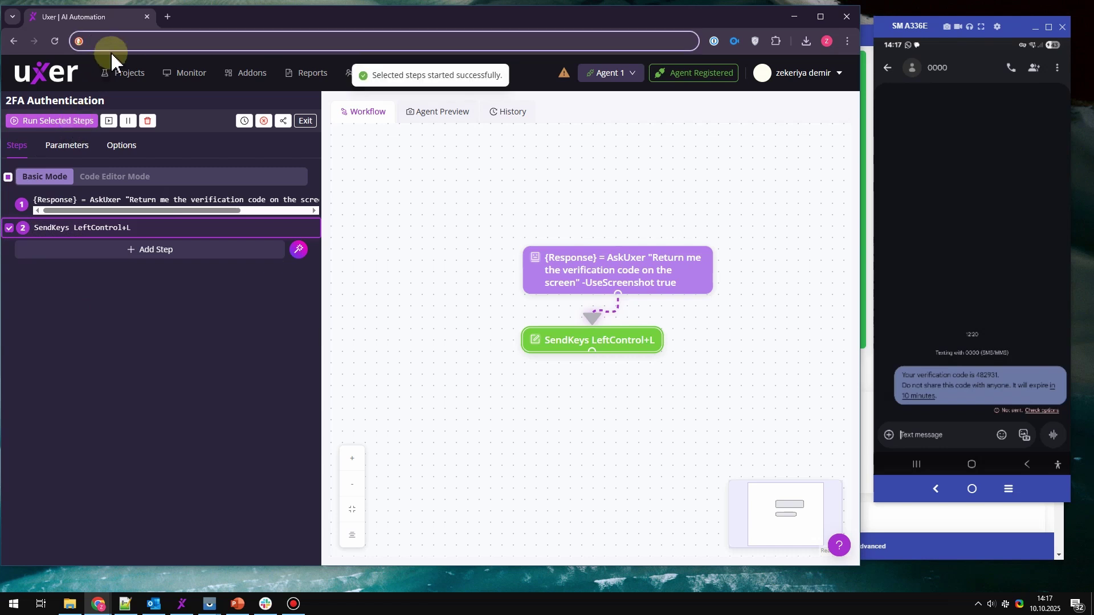
# Add a Keyboard Write step with input {Response} as the third workflow step.
pyautogui.click(9, 227)
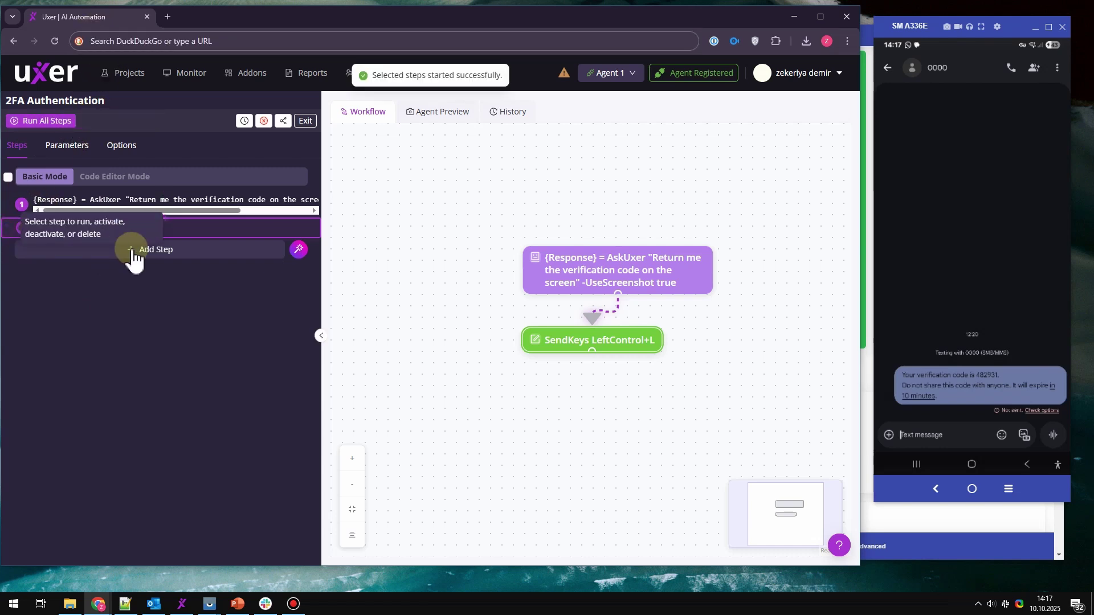
pyautogui.click(133, 251)
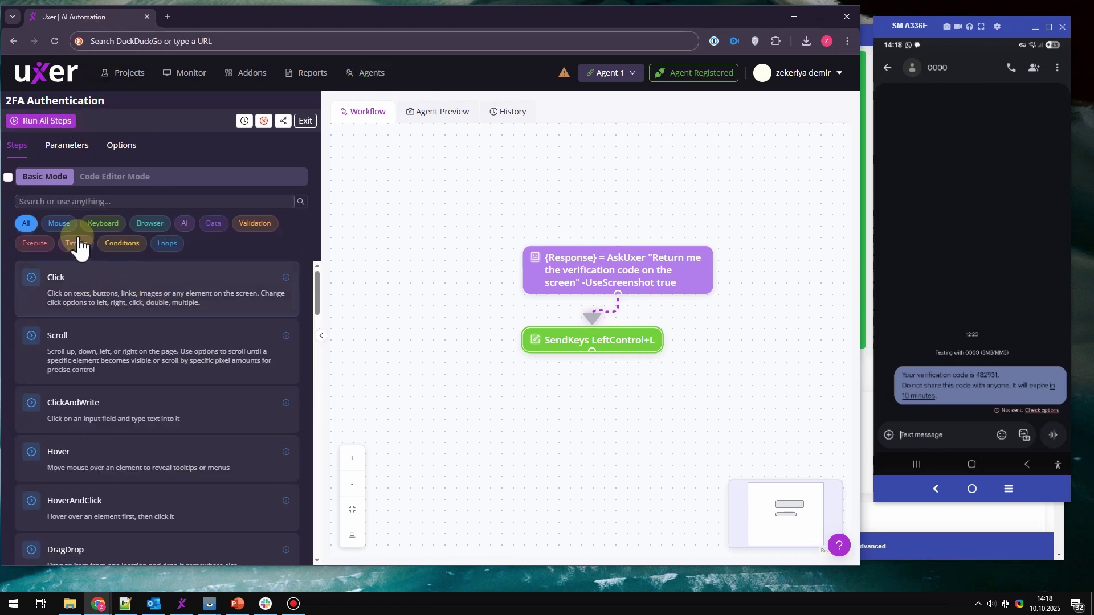
pyautogui.click(103, 223)
pyautogui.click(85, 282)
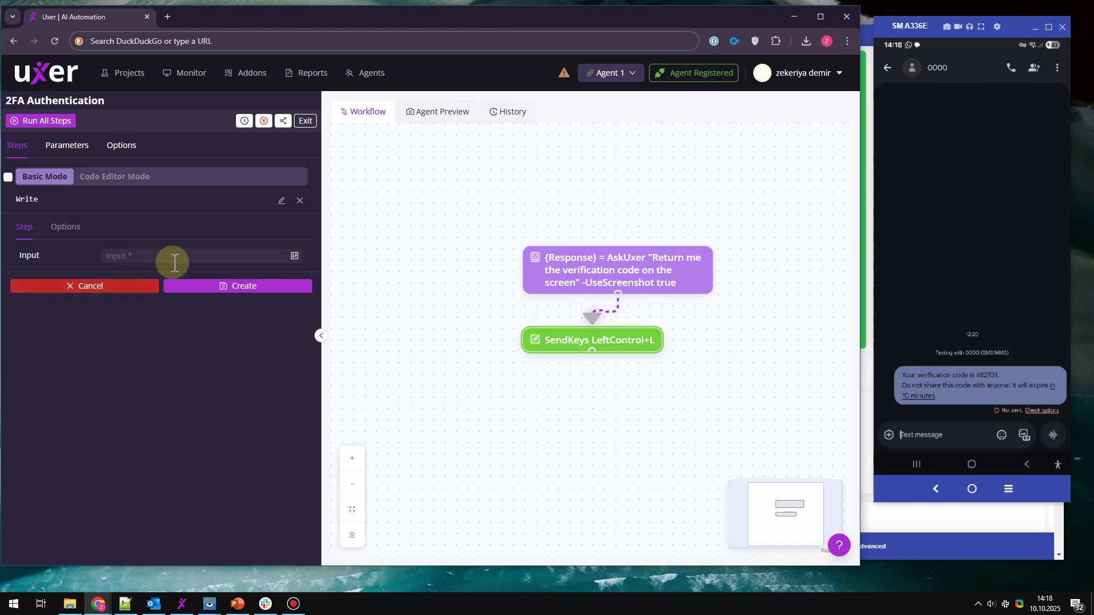
pyautogui.click(174, 262)
pyautogui.write('{Ret')
pyautogui.write('}')
pyautogui.write('sponse')
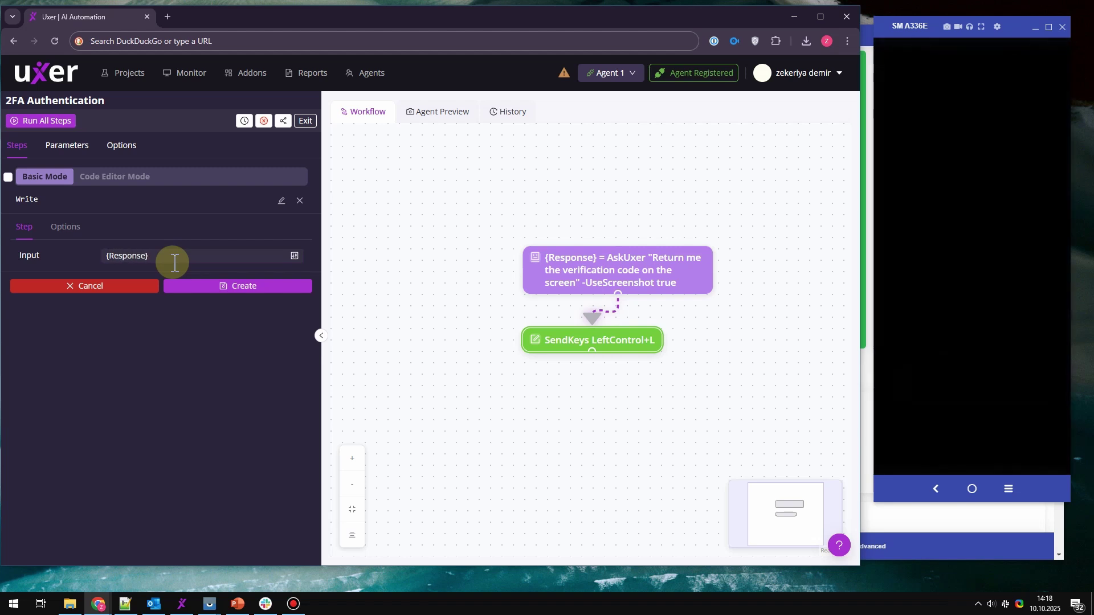
pyautogui.click(196, 283)
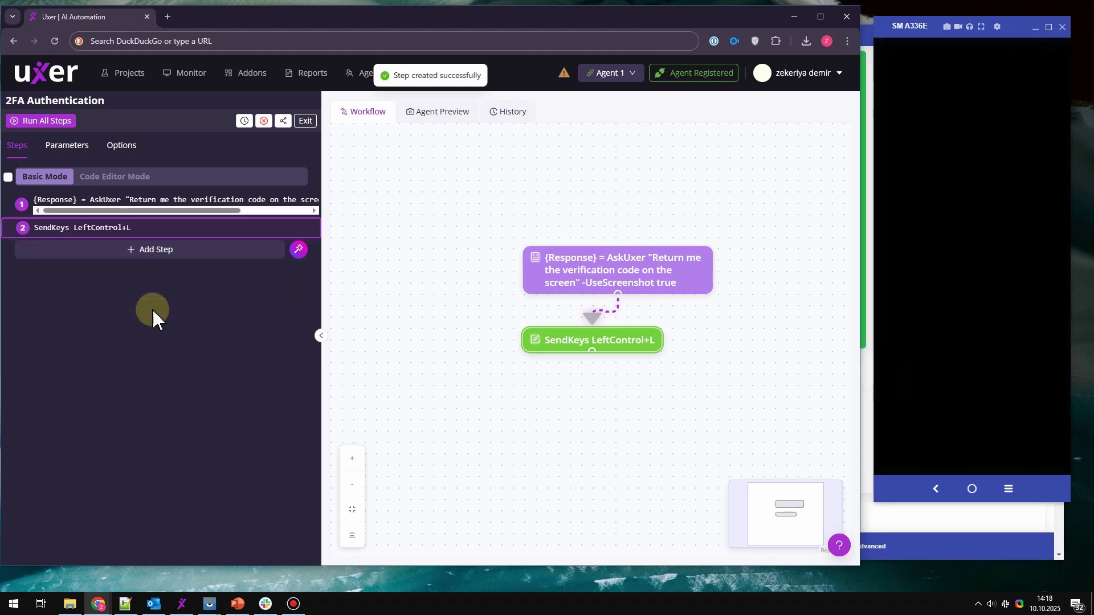
# Run the workflow, change step 1's prompt to end 'on the screenshot', and run all steps again.
pyautogui.click(1030, 397)
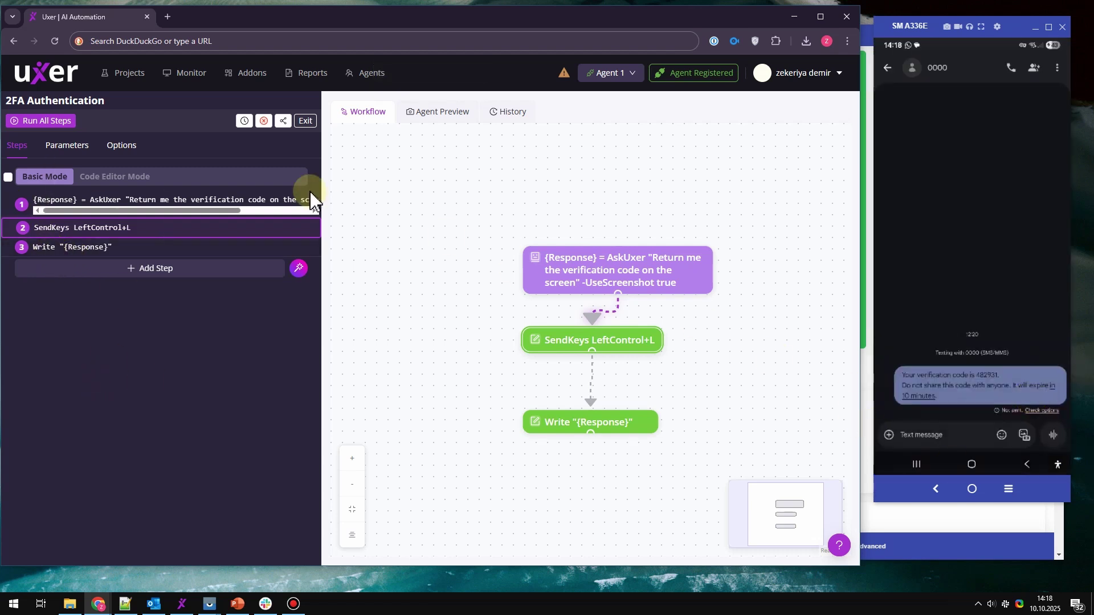
pyautogui.click(42, 121)
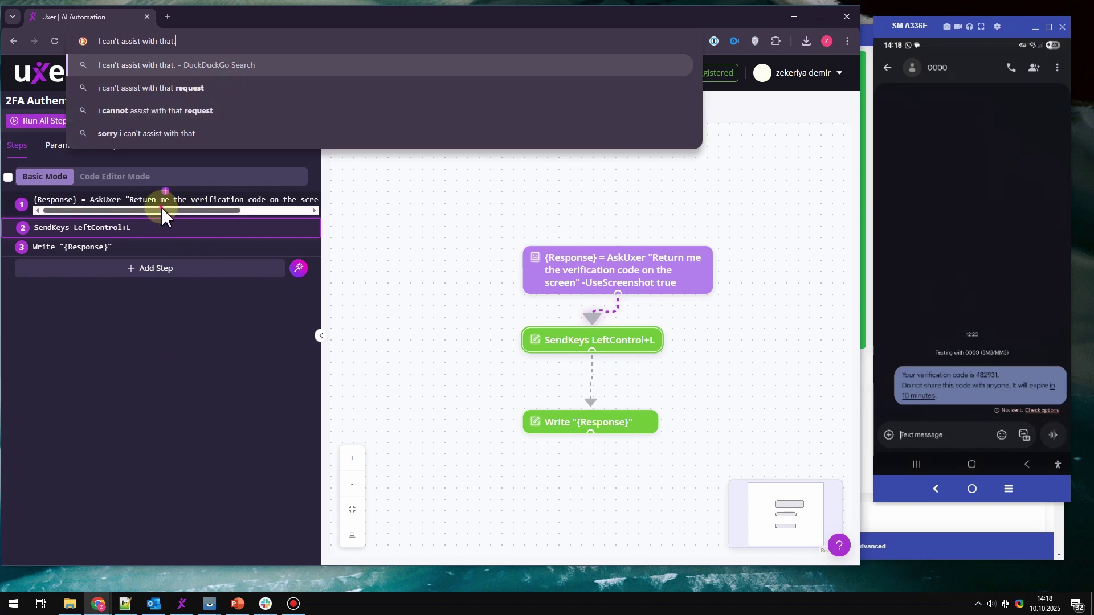
pyautogui.moveTo(162, 210)
pyautogui.mouseDown()
pyautogui.moveTo(313, 210)
pyautogui.moveTo(178, 213)
pyautogui.mouseUp()
pyautogui.click(180, 201)
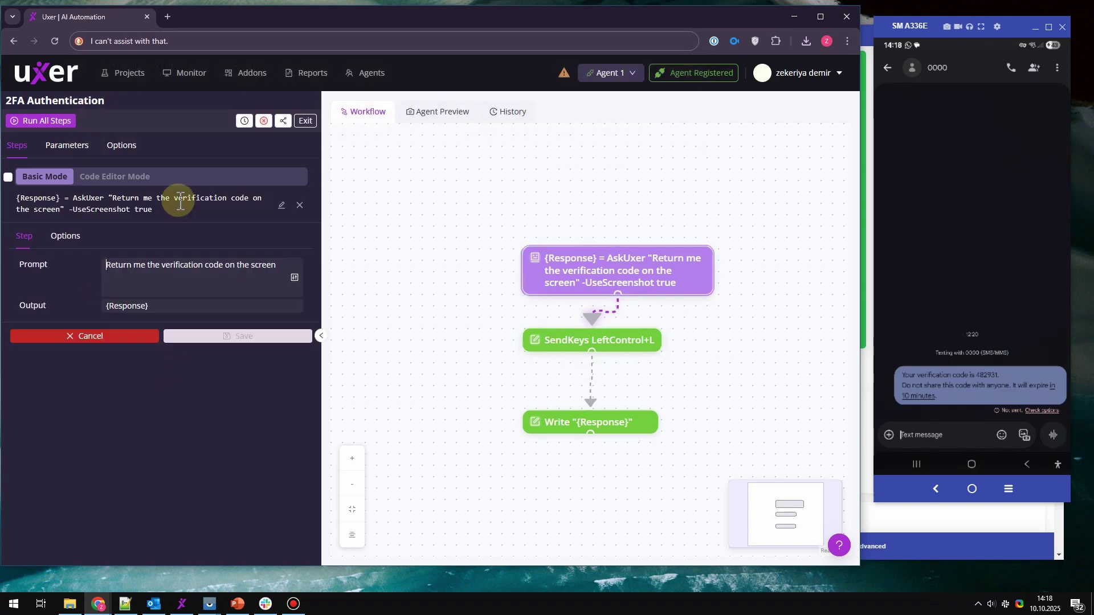
pyautogui.click(279, 264)
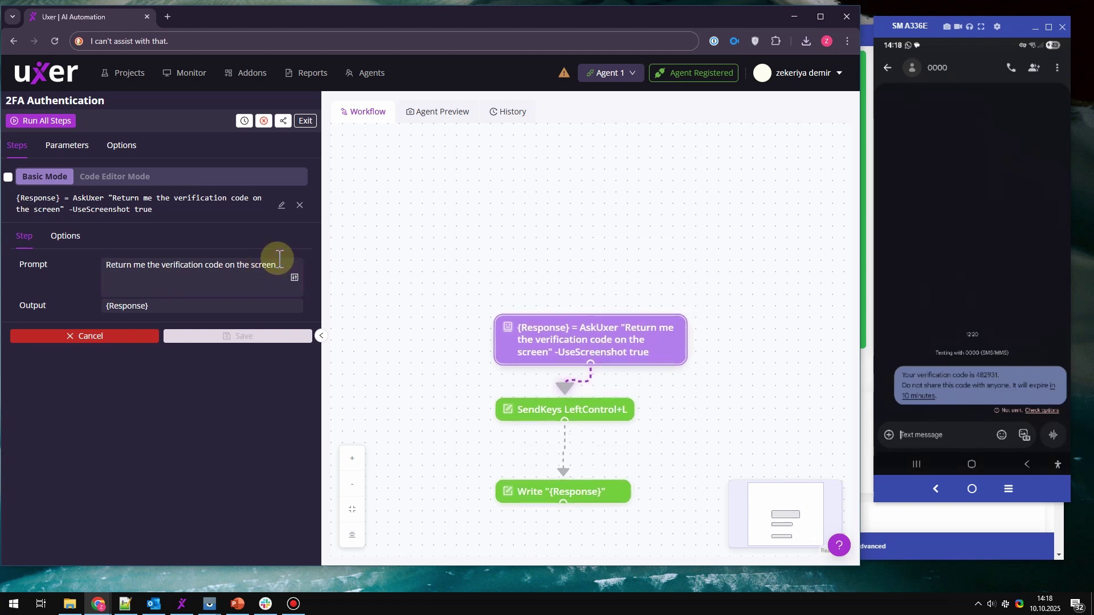
pyautogui.write('shot')
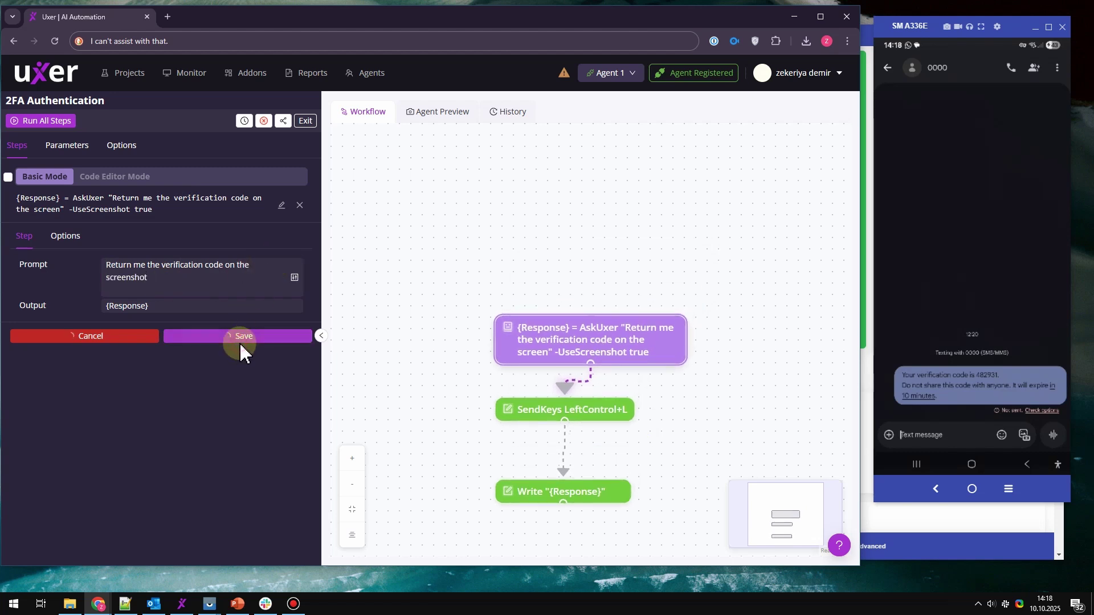
pyautogui.click(240, 340)
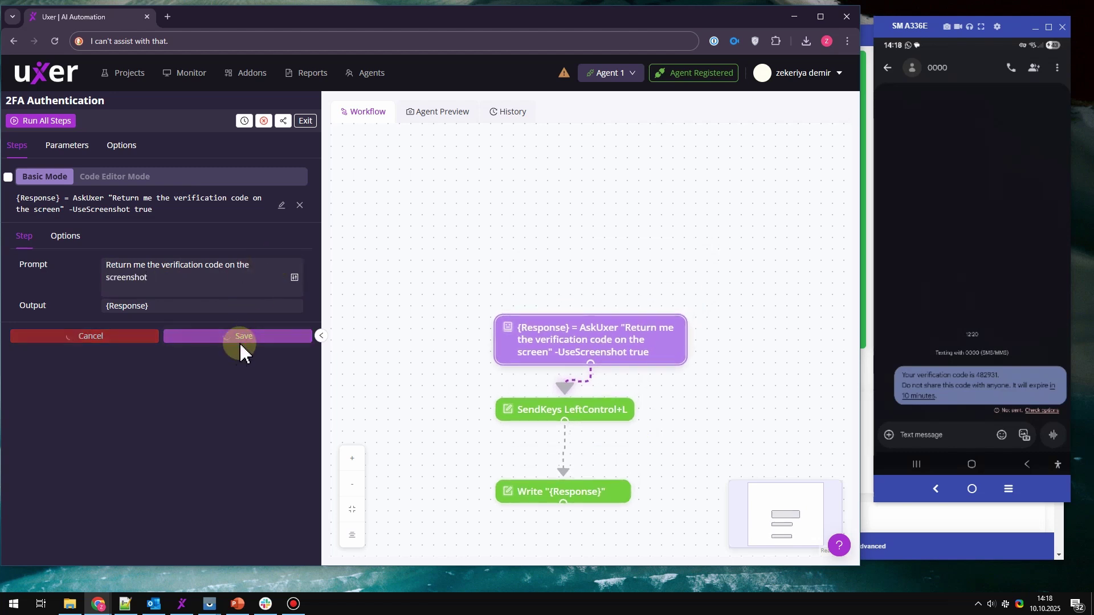
pyautogui.click(87, 337)
pyautogui.click(31, 121)
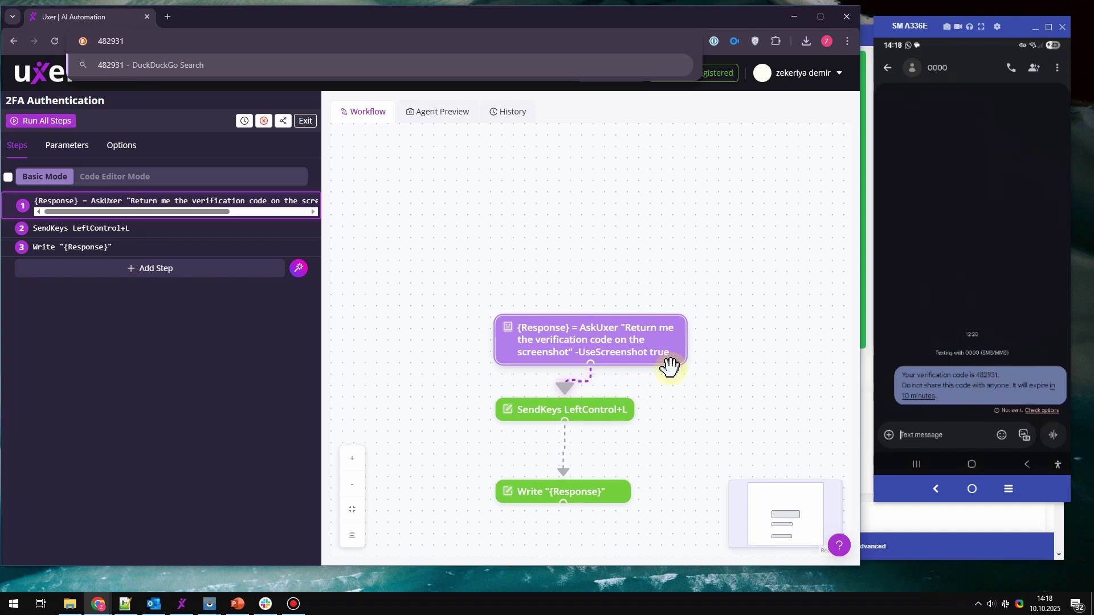
# Dismiss the address-bar suggestions after the run types the verification code.
pyautogui.click(182, 382)
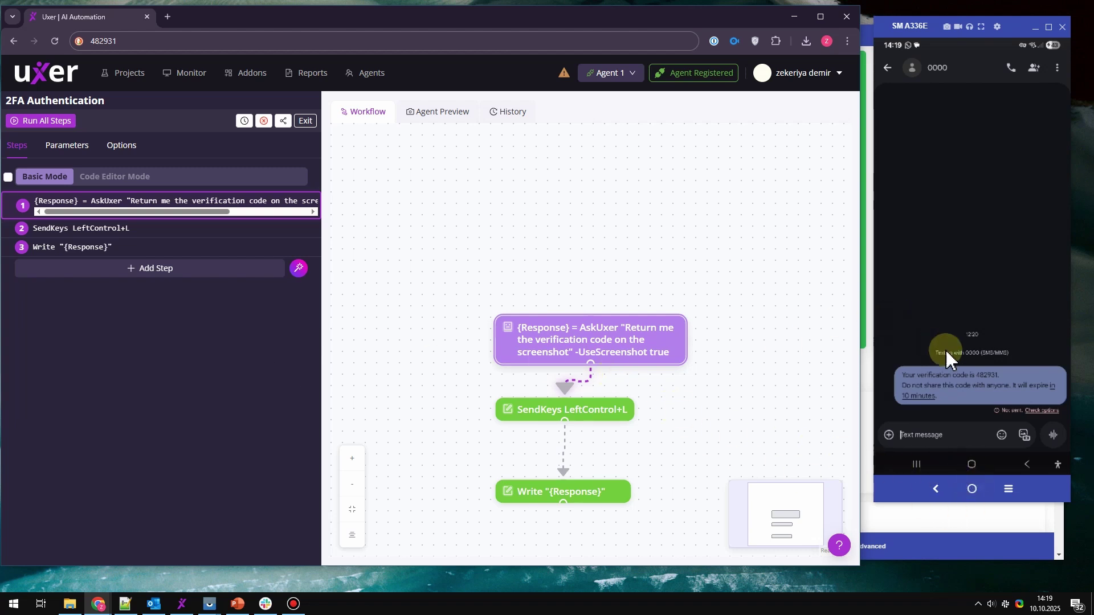
# Return the mirrored phone to its home screen and launch the Authenticator app from the app drawer.
pyautogui.click(970, 498)
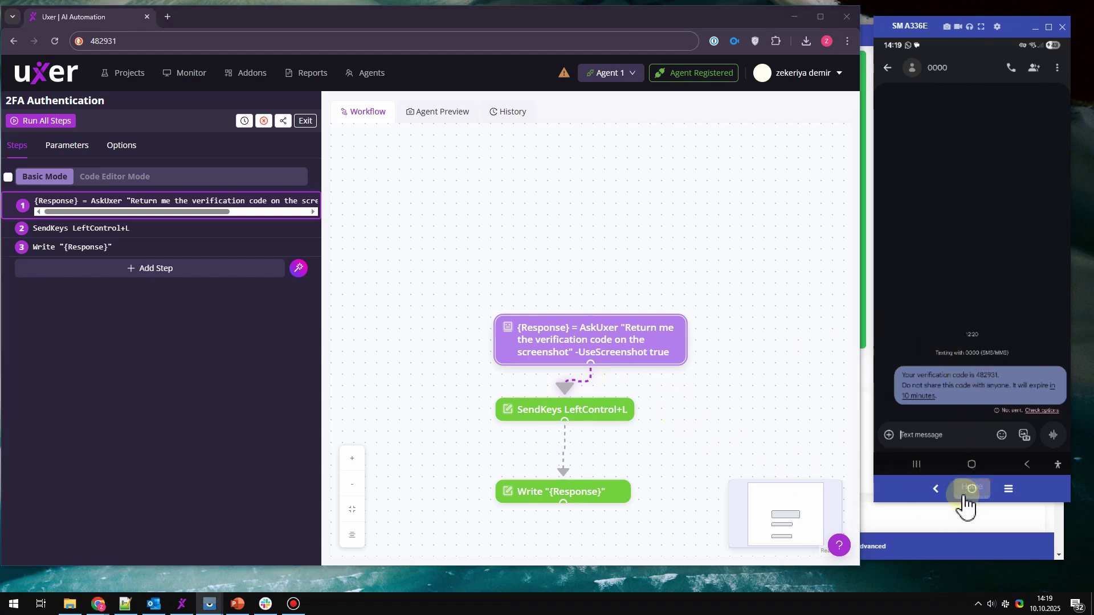
pyautogui.moveTo(964, 290); pyautogui.dragTo(950, 197)
pyautogui.click(940, 212)
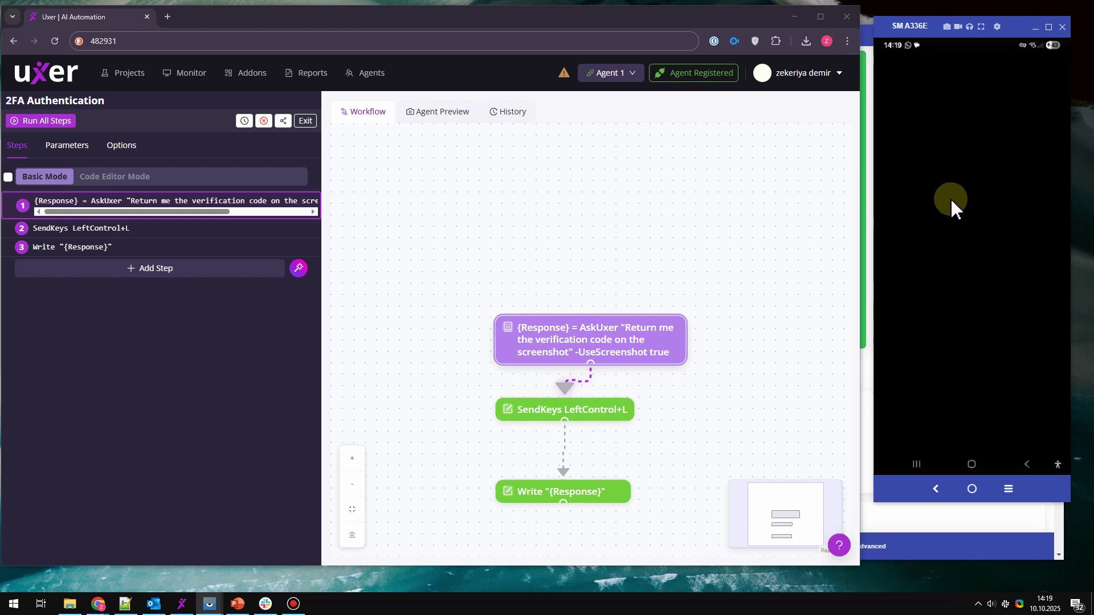
pyautogui.click(956, 303)
# Copy the authenticator code on the mirrored phone, then start a coordinate-showing screen capture with Ctrl+Print.
pyautogui.click(915, 115)
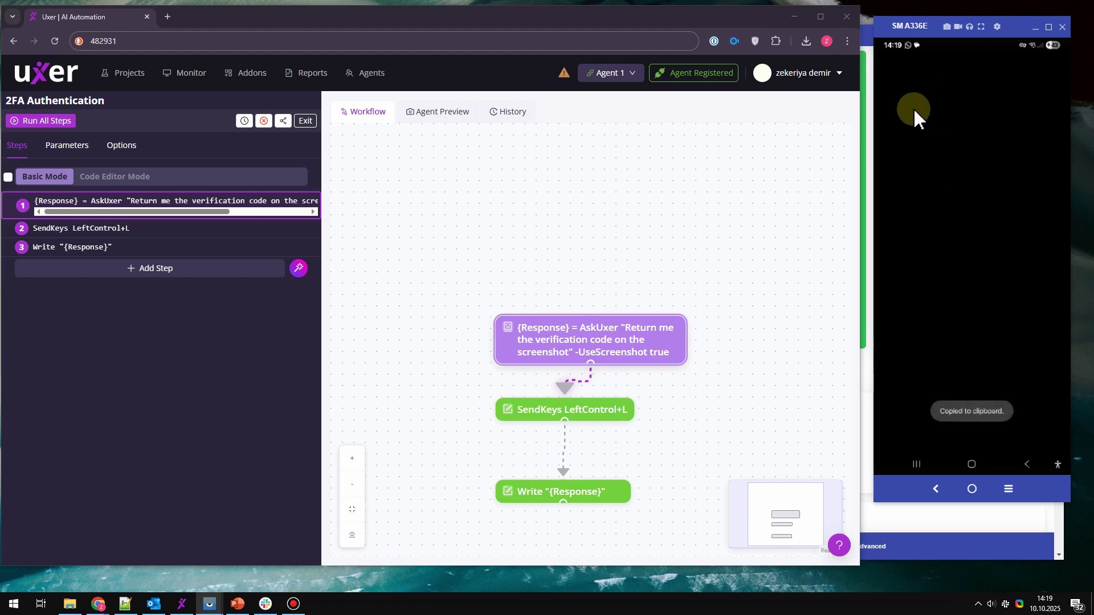
pyautogui.click(961, 116)
pyautogui.click(967, 121)
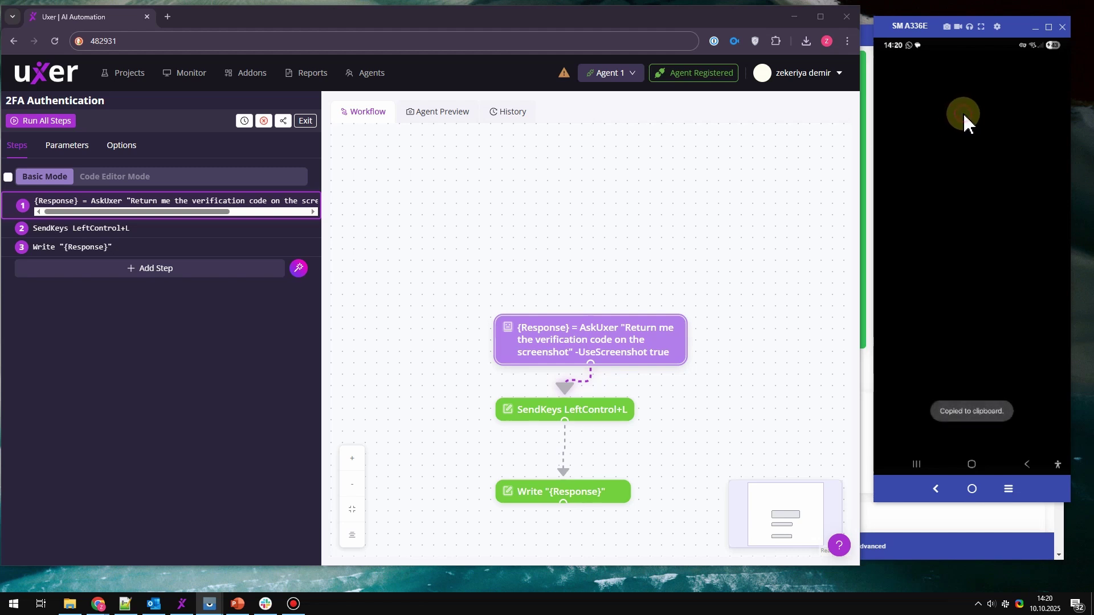
pyautogui.click(965, 117)
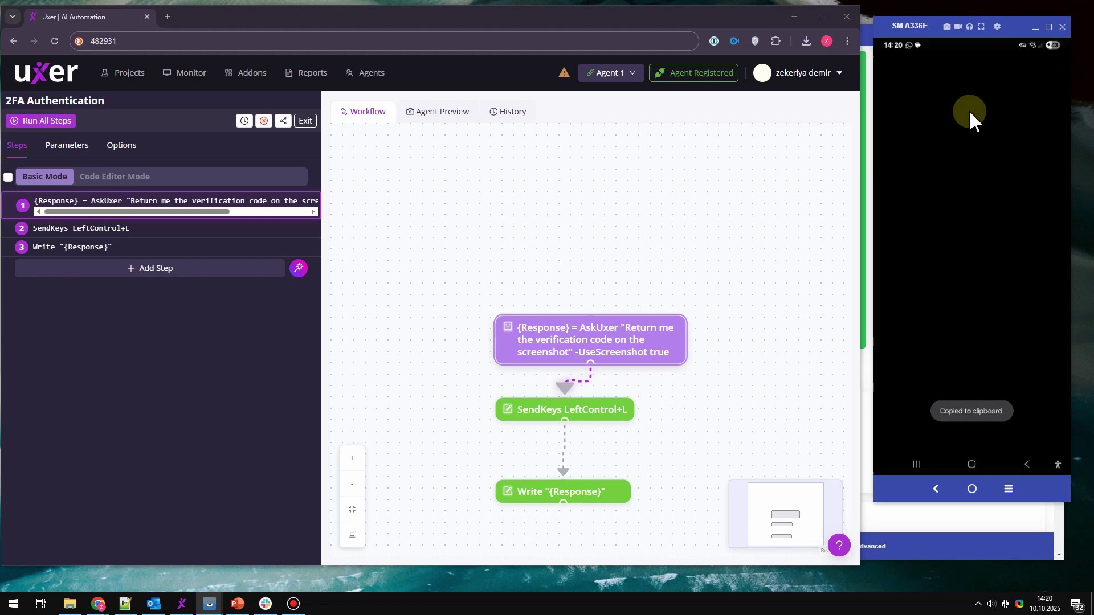
pyautogui.press('ctrl+Print')
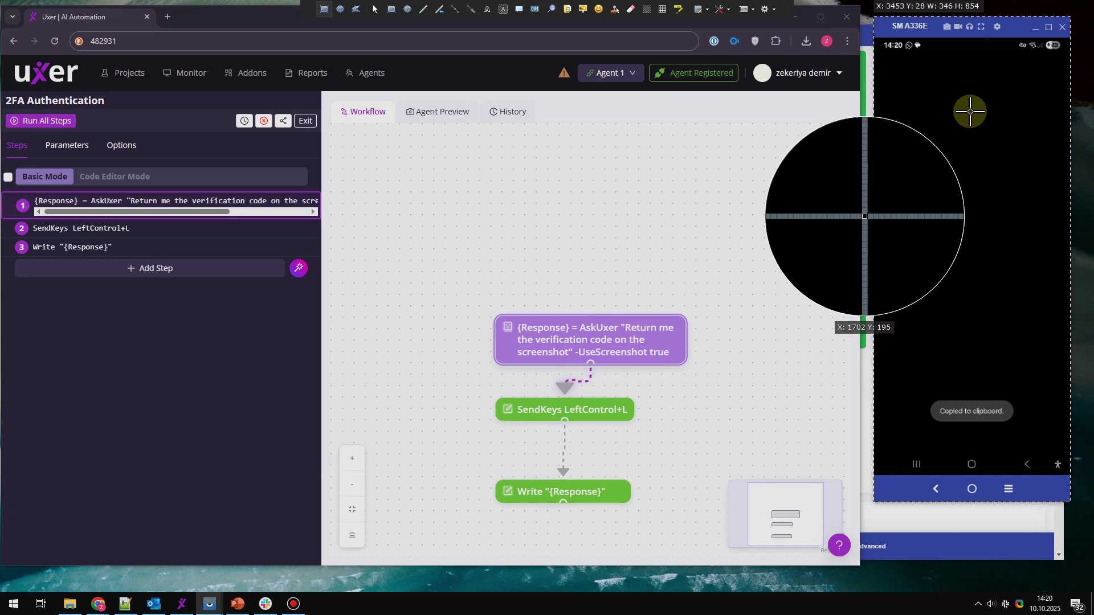
# Add a new Click step whose location type is screen Coordinates.
pyautogui.press('Escape')
pyautogui.click(151, 268)
pyautogui.click(88, 296)
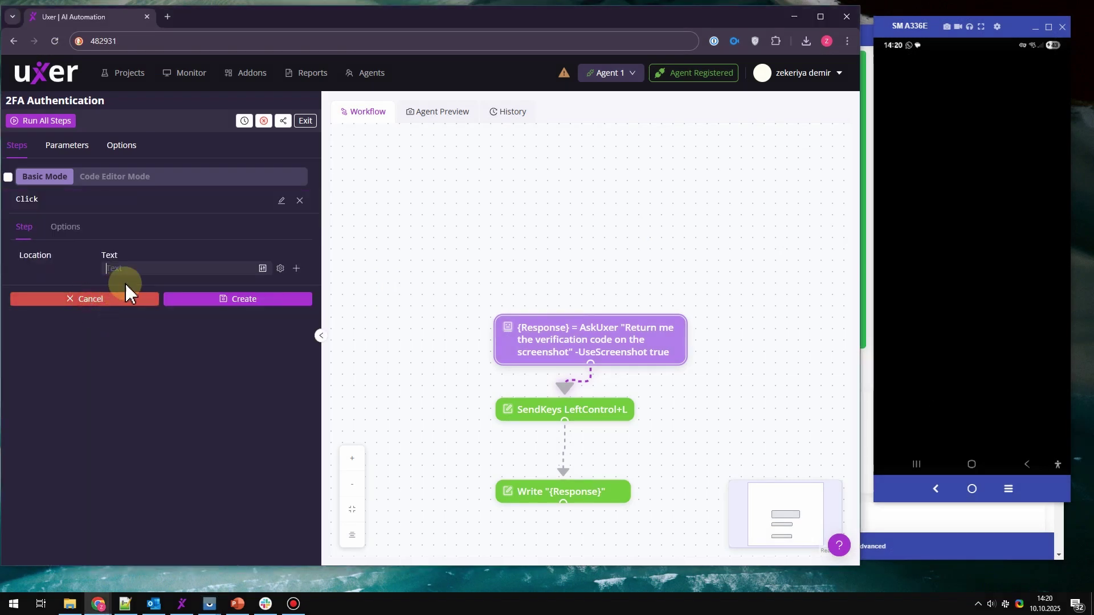
pyautogui.click(282, 270)
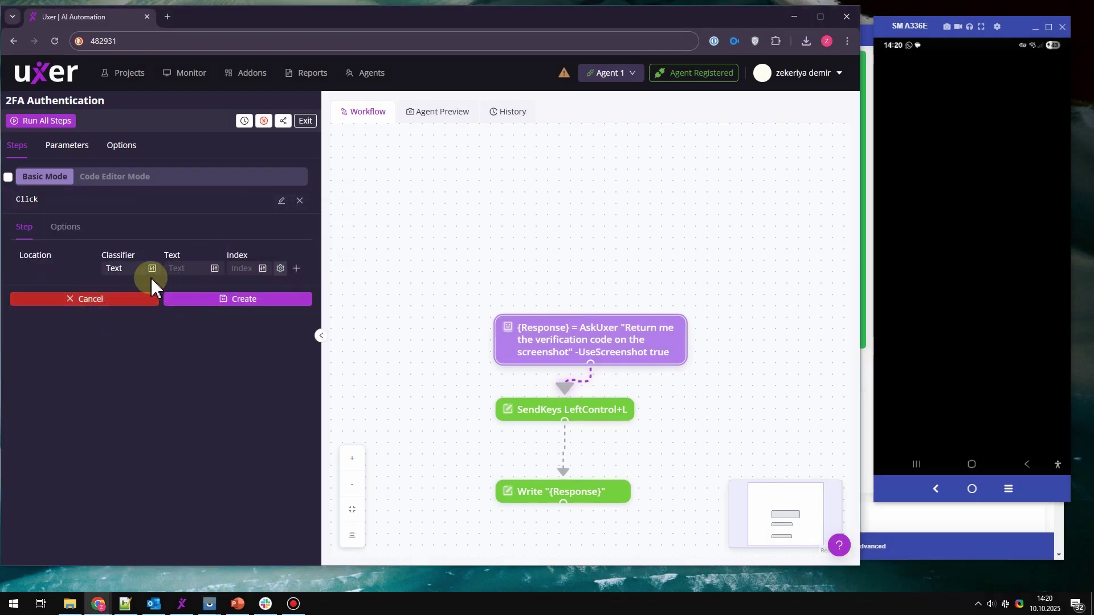
pyautogui.click(145, 270)
pyautogui.scroll(-2, 119, 370)
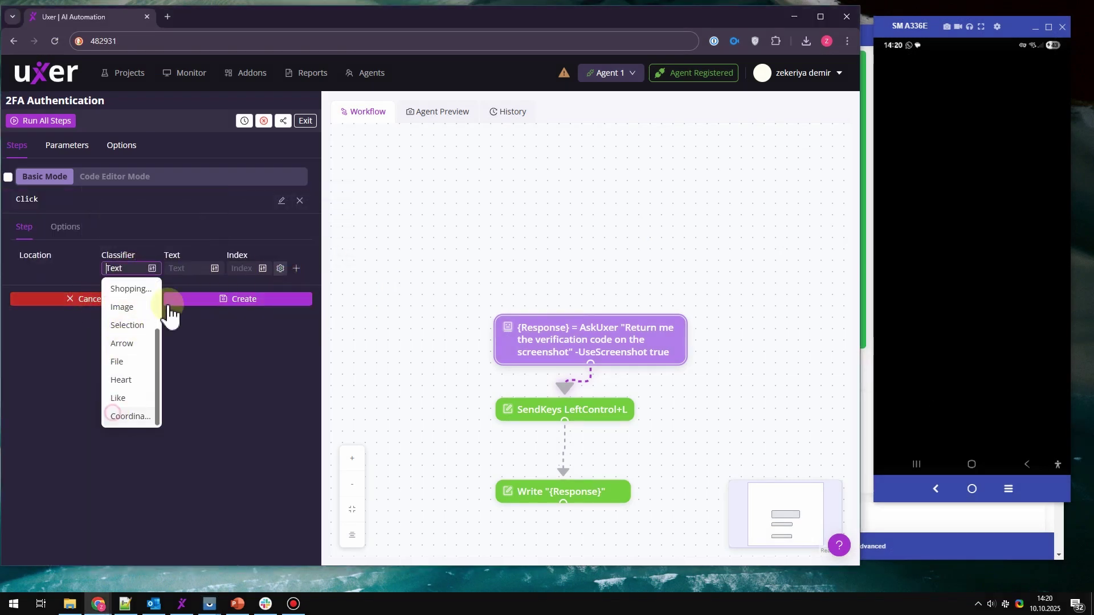
pyautogui.click(112, 412)
# Set the click coordinates to X 1700 and Y 170 and create the step.
pyautogui.click(184, 265)
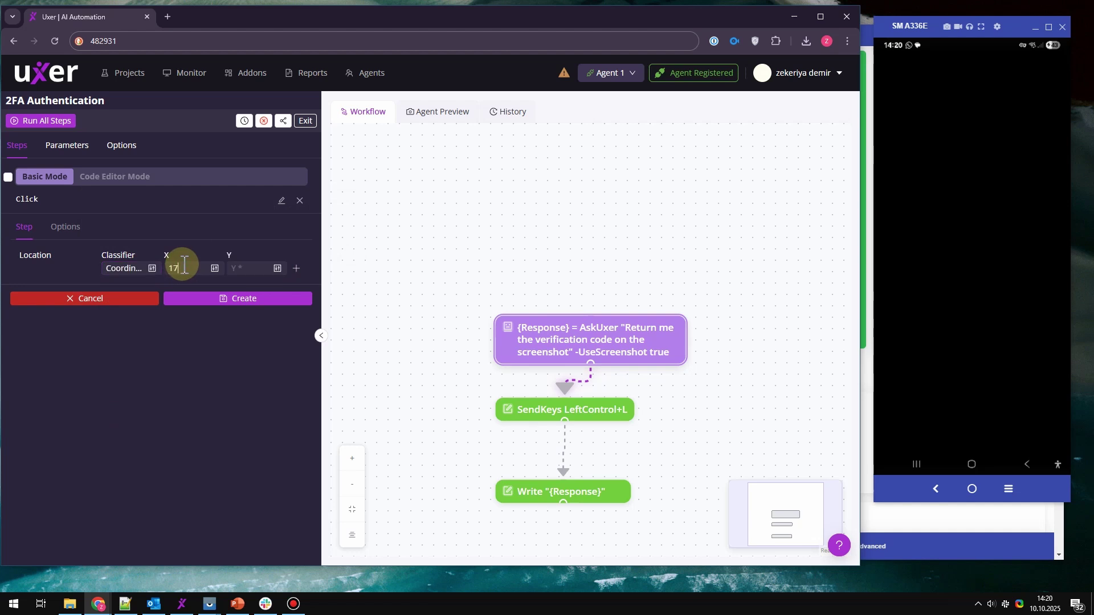
pyautogui.write('17')
pyautogui.press('Print')
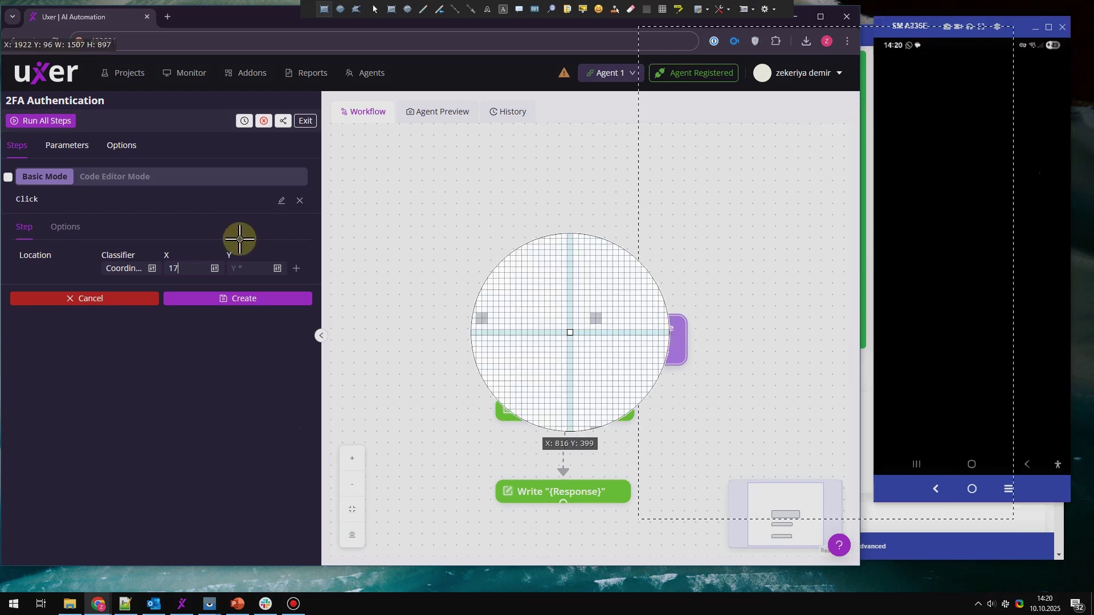
pyautogui.press('Escape')
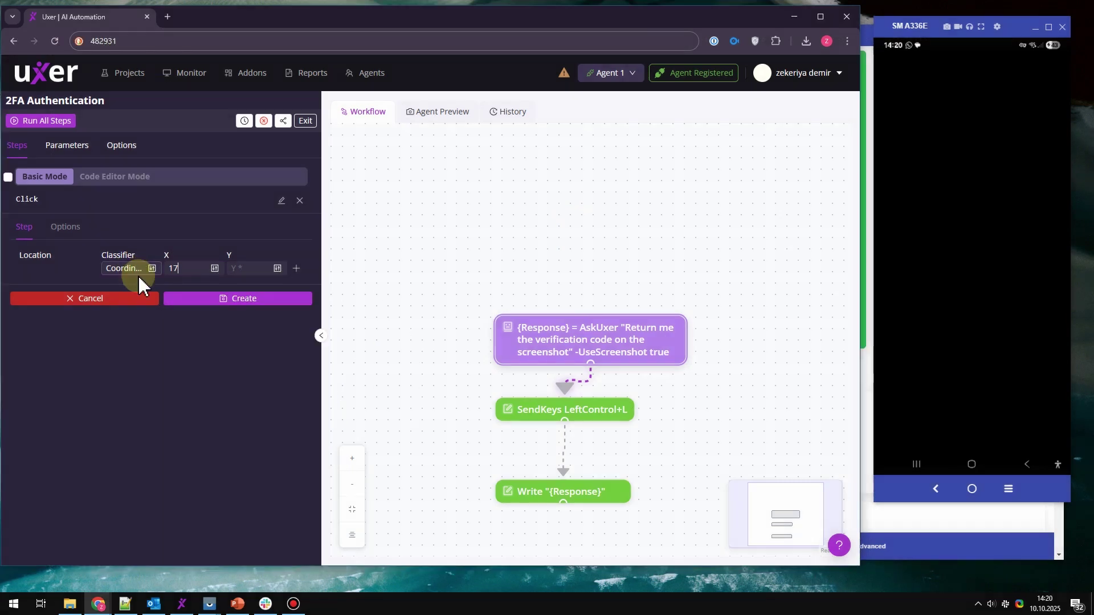
pyautogui.write('00')
pyautogui.press('Tab')
pyautogui.press('Tab')
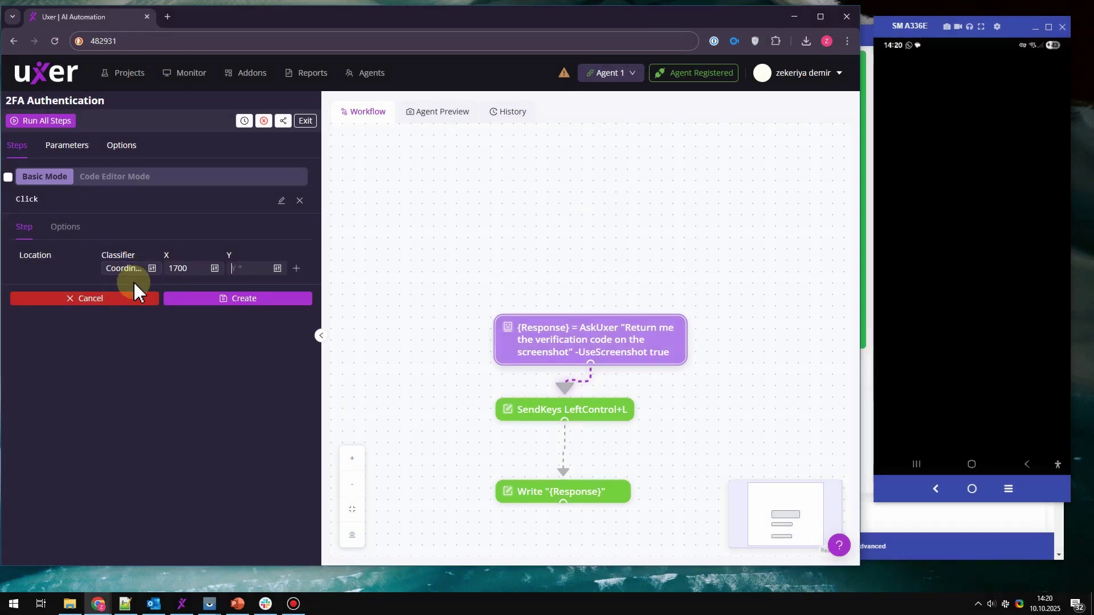
pyautogui.write('170')
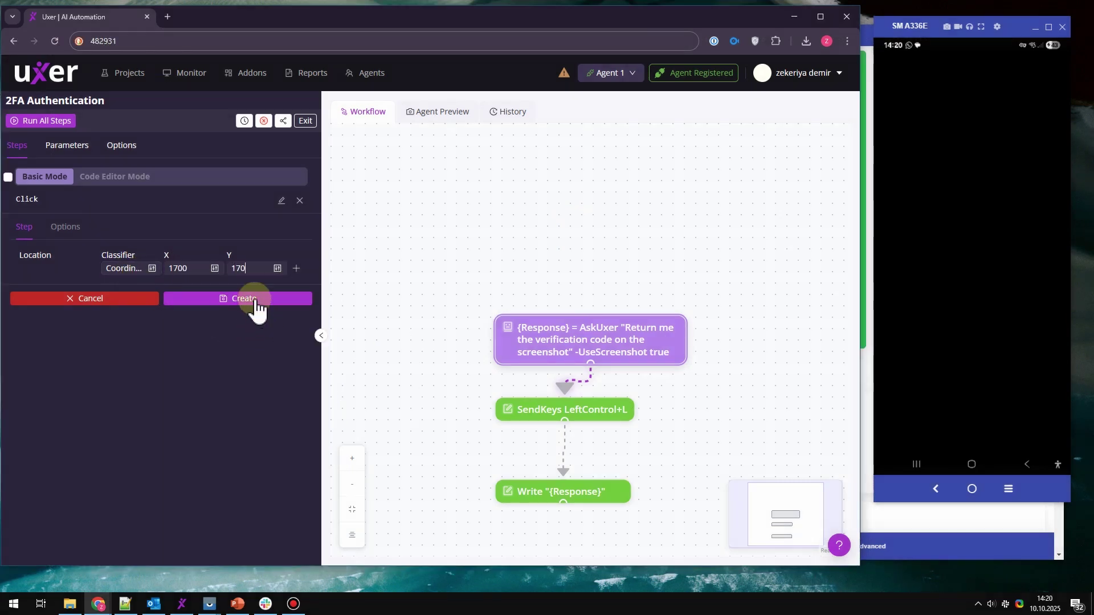
pyautogui.click(254, 298)
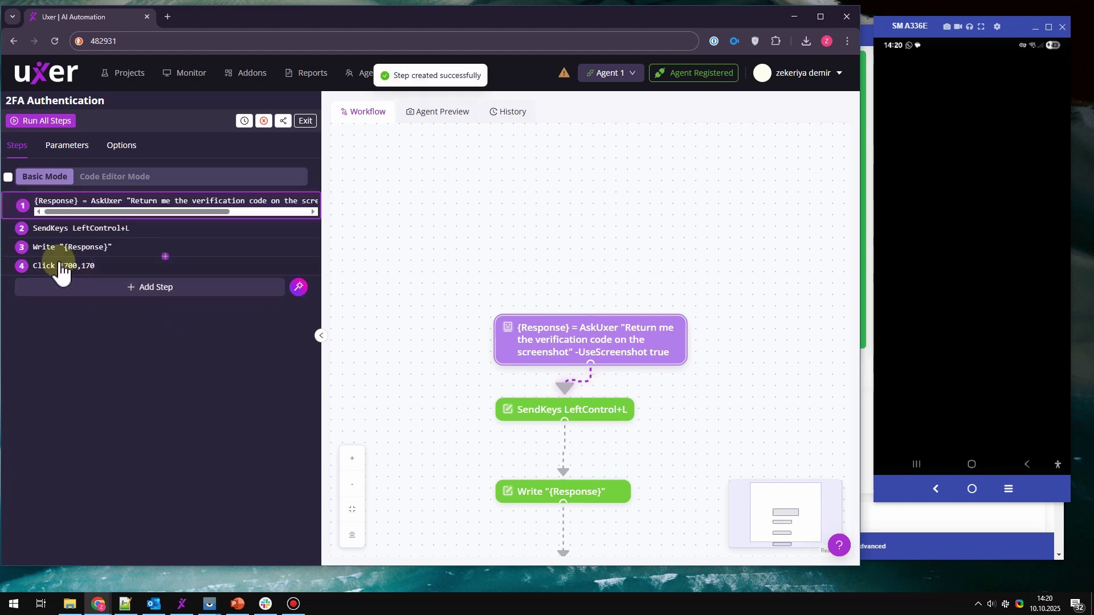
# Run only the Click 1700,170 step, then replace the browser address-bar text with the new authenticator code.
pyautogui.click(8, 267)
pyautogui.click(57, 123)
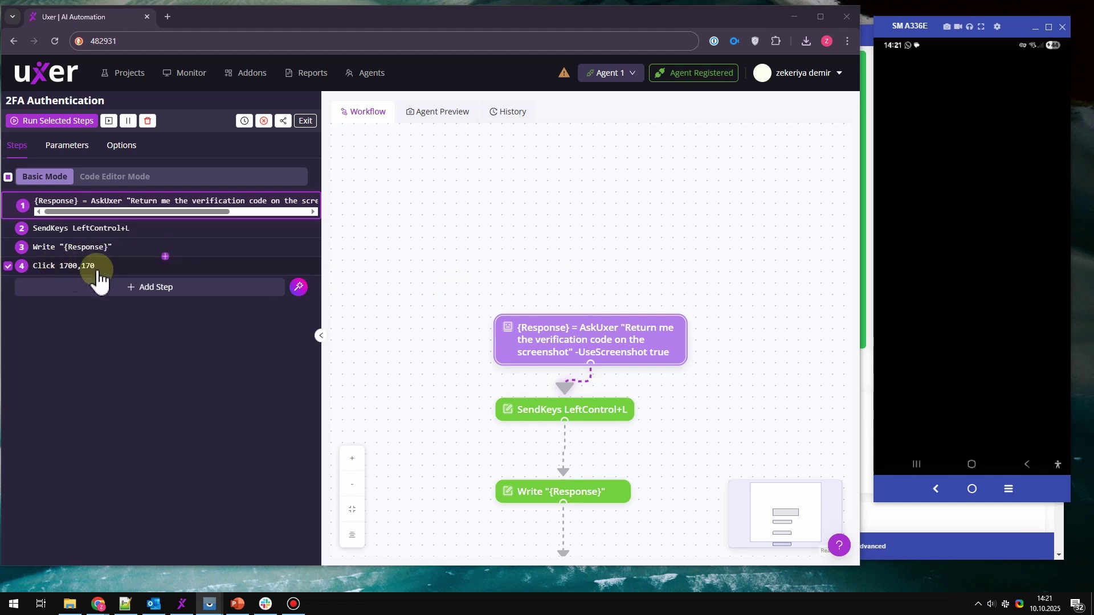
pyautogui.click(157, 40)
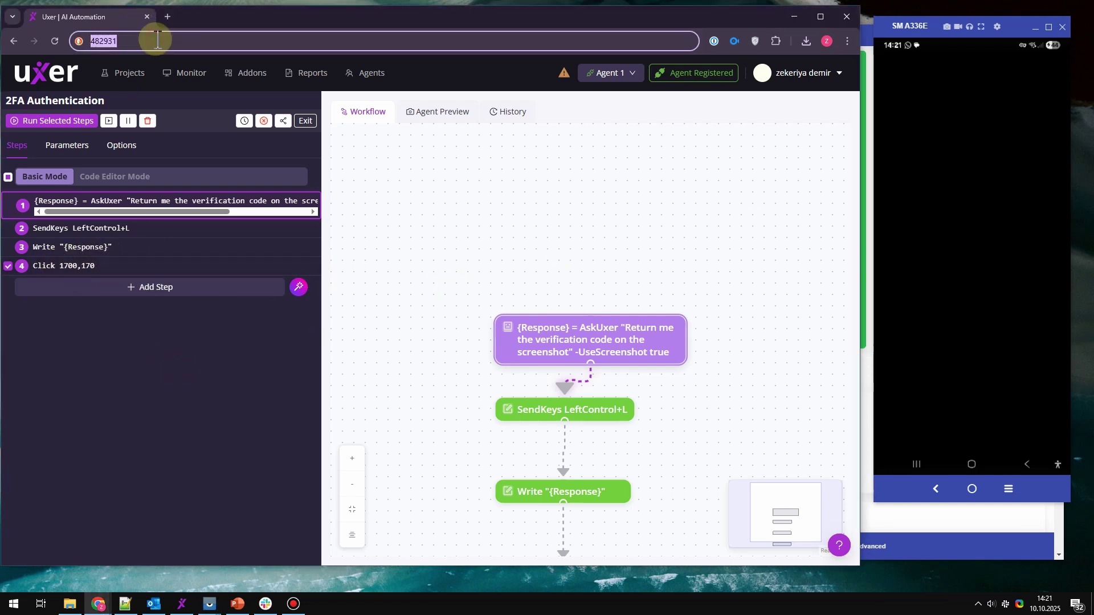
pyautogui.press('BackSpace')
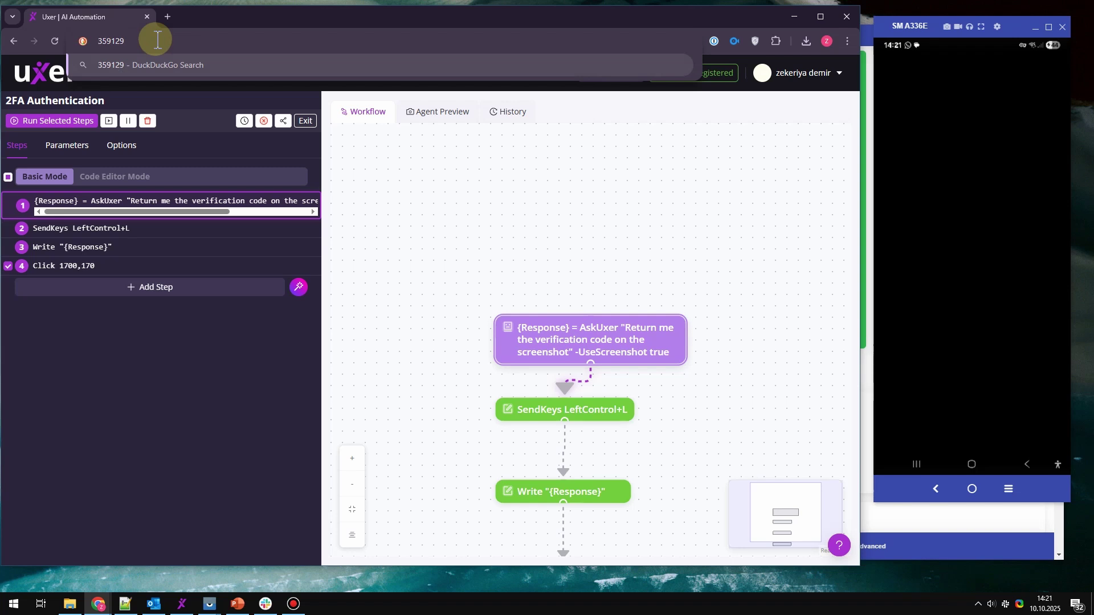
# Create a Data > Clipboard step with its output variable renamed to {Response2}.
pyautogui.click(154, 288)
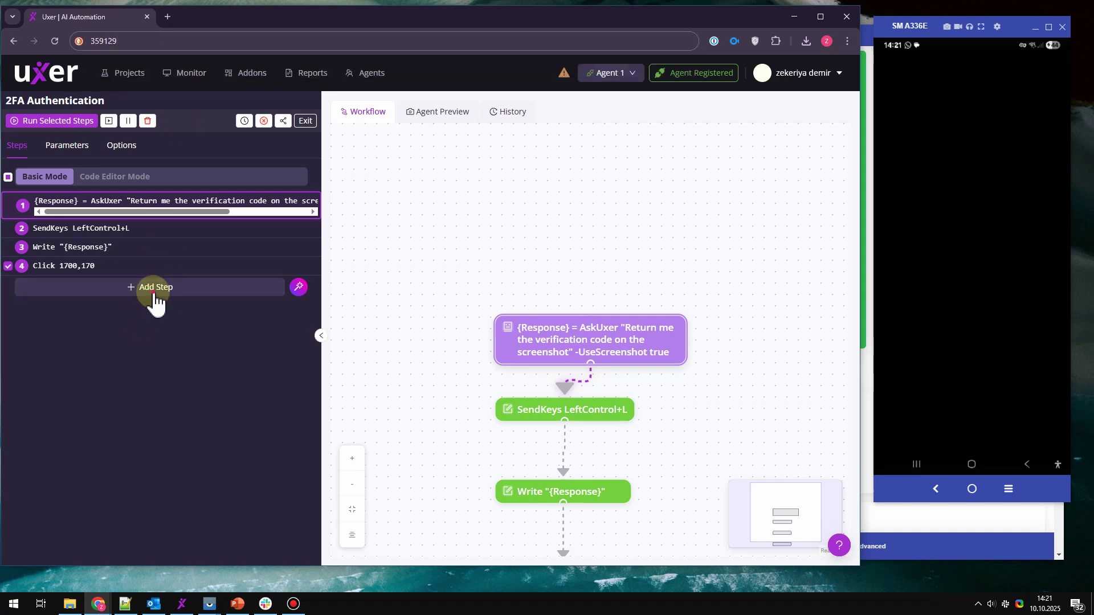
pyautogui.click(214, 225)
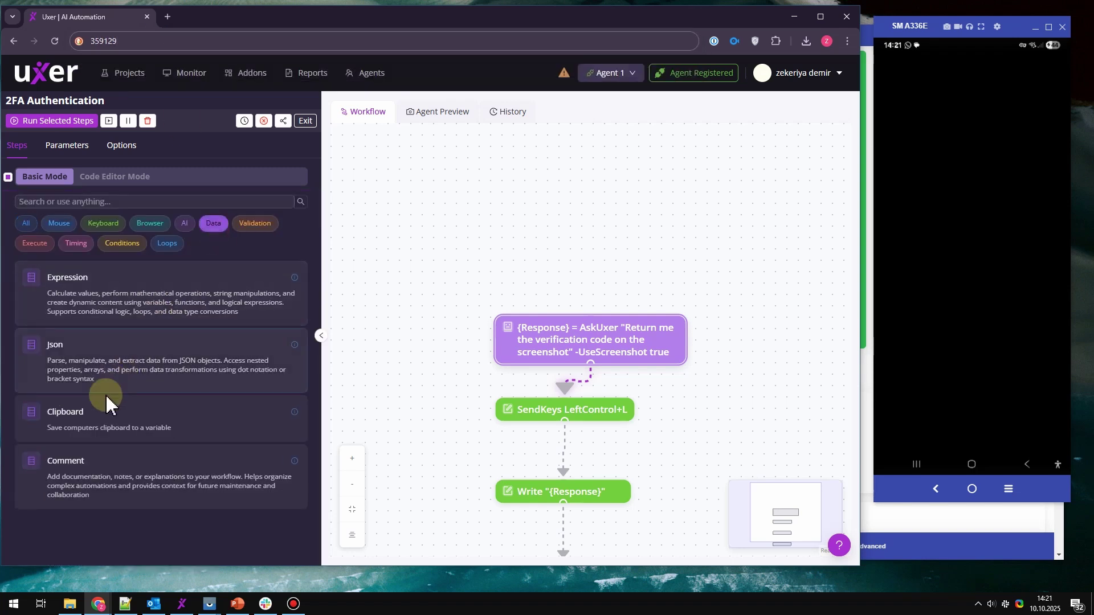
pyautogui.click(99, 417)
pyautogui.click(147, 255)
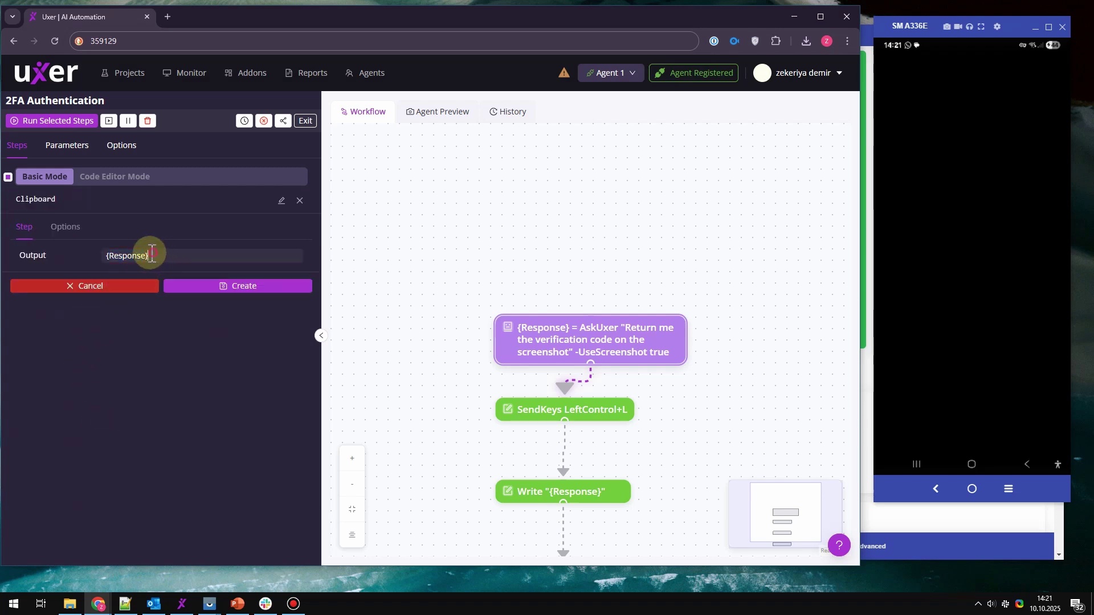
pyautogui.write('2')
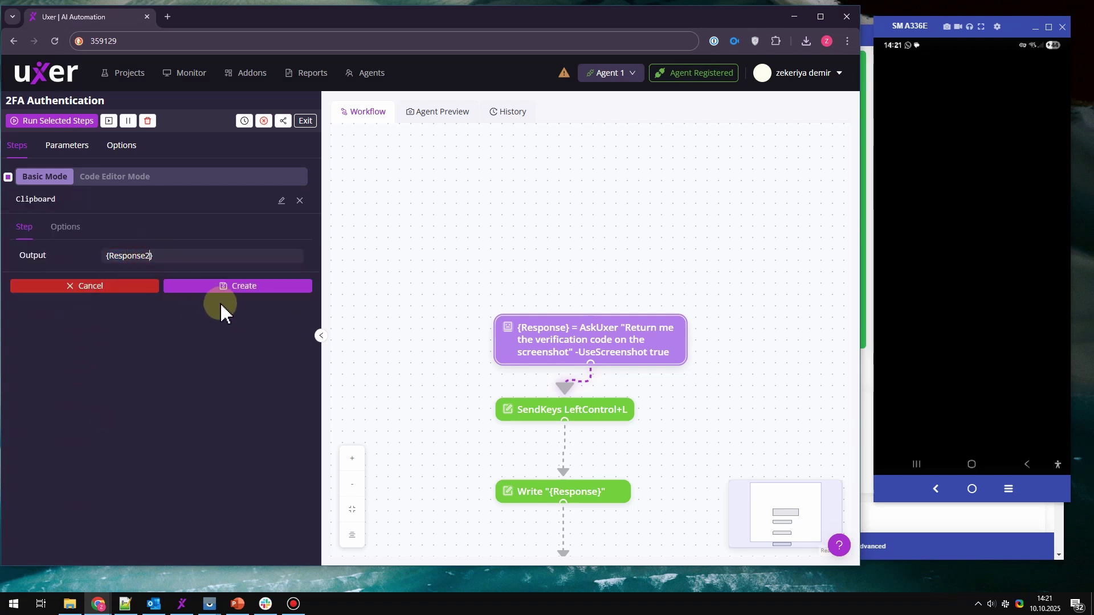
pyautogui.click(232, 290)
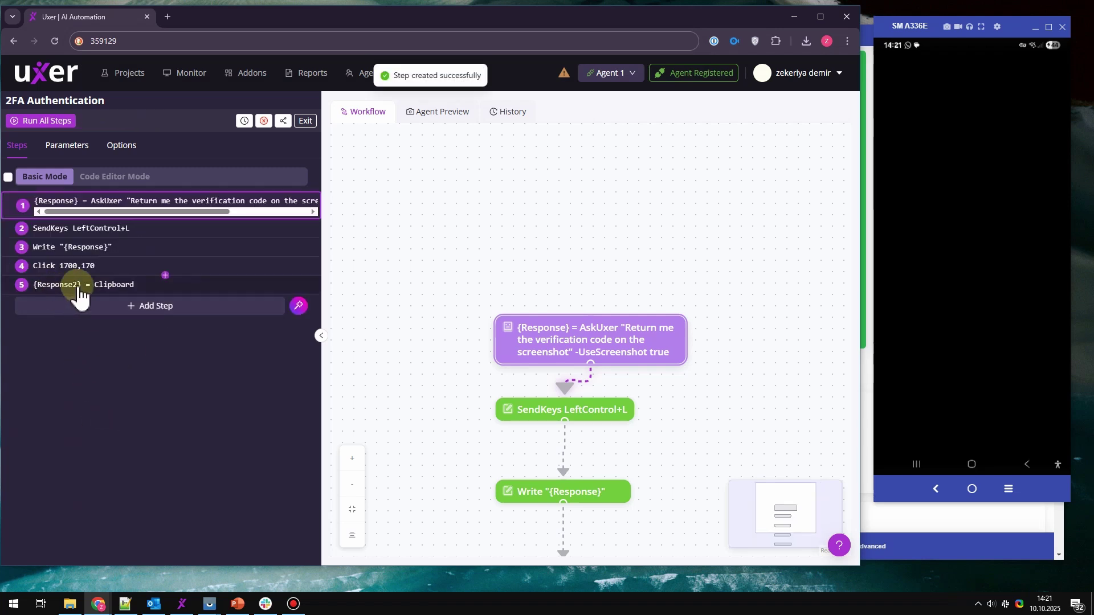